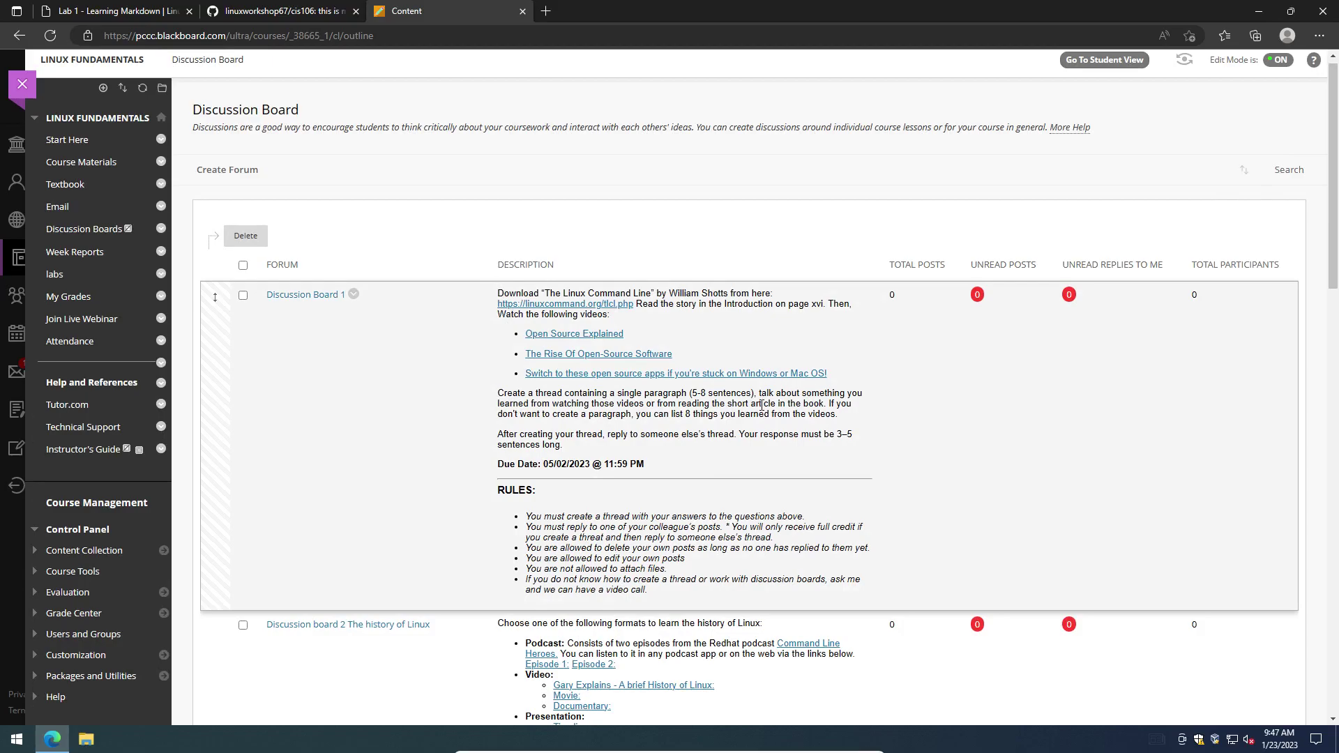
- Review the due dates and instructions of the forums on the course discussion board, from Discussion Board 1 to Discussion Board 4
drag(545, 465, 569, 466)
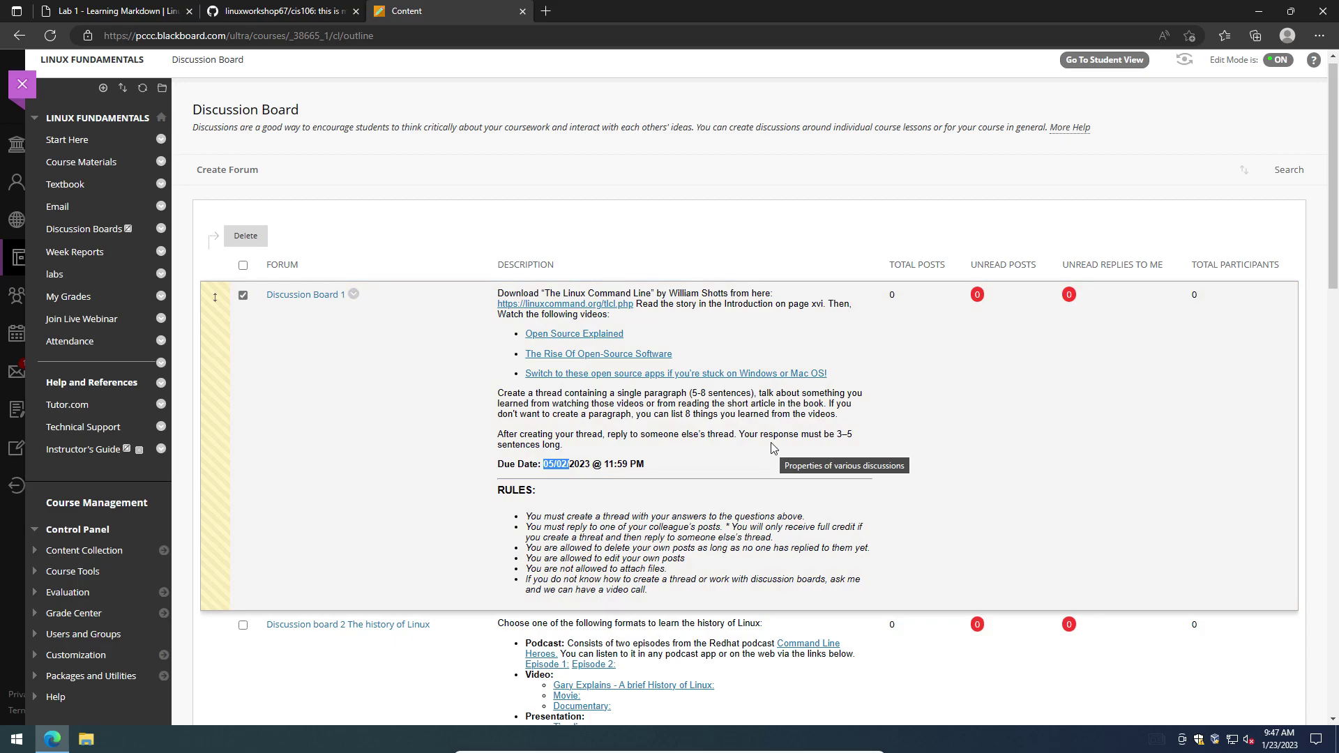
scroll(772, 448, down, 20)
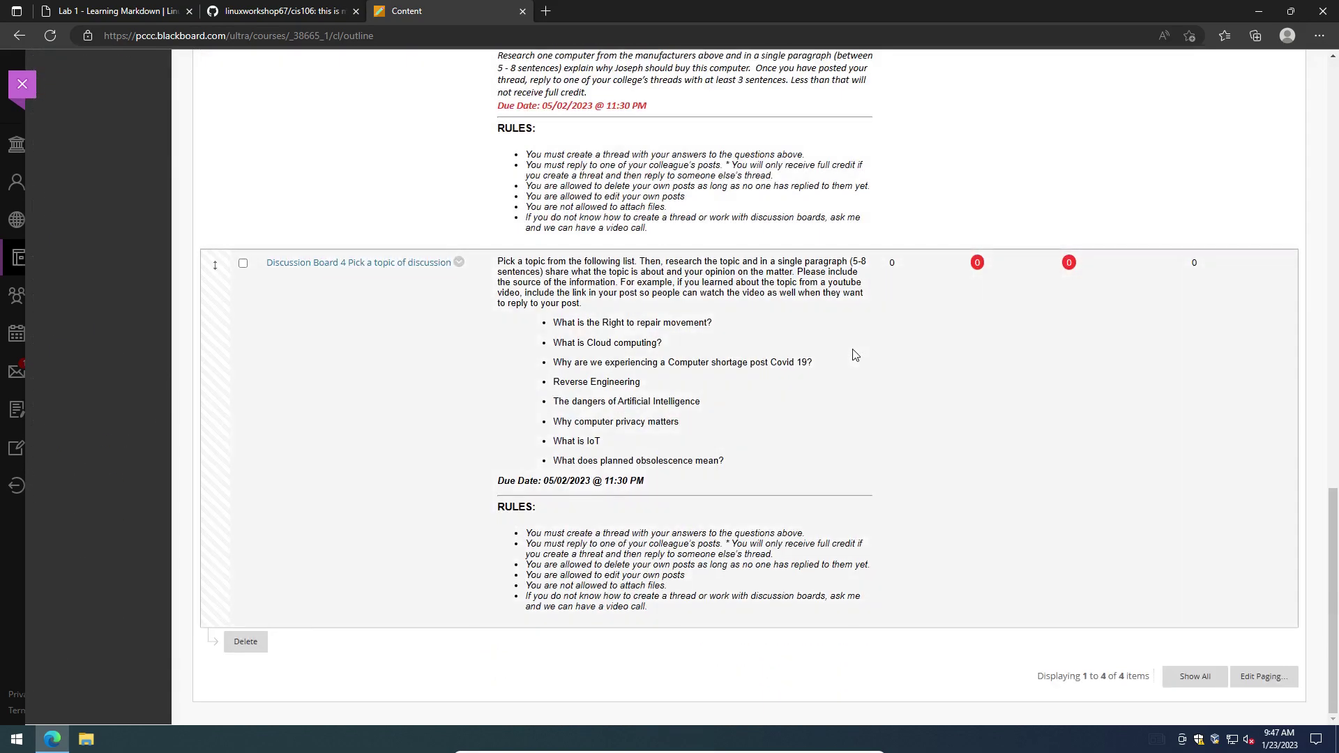
scroll(701, 339, up, 20)
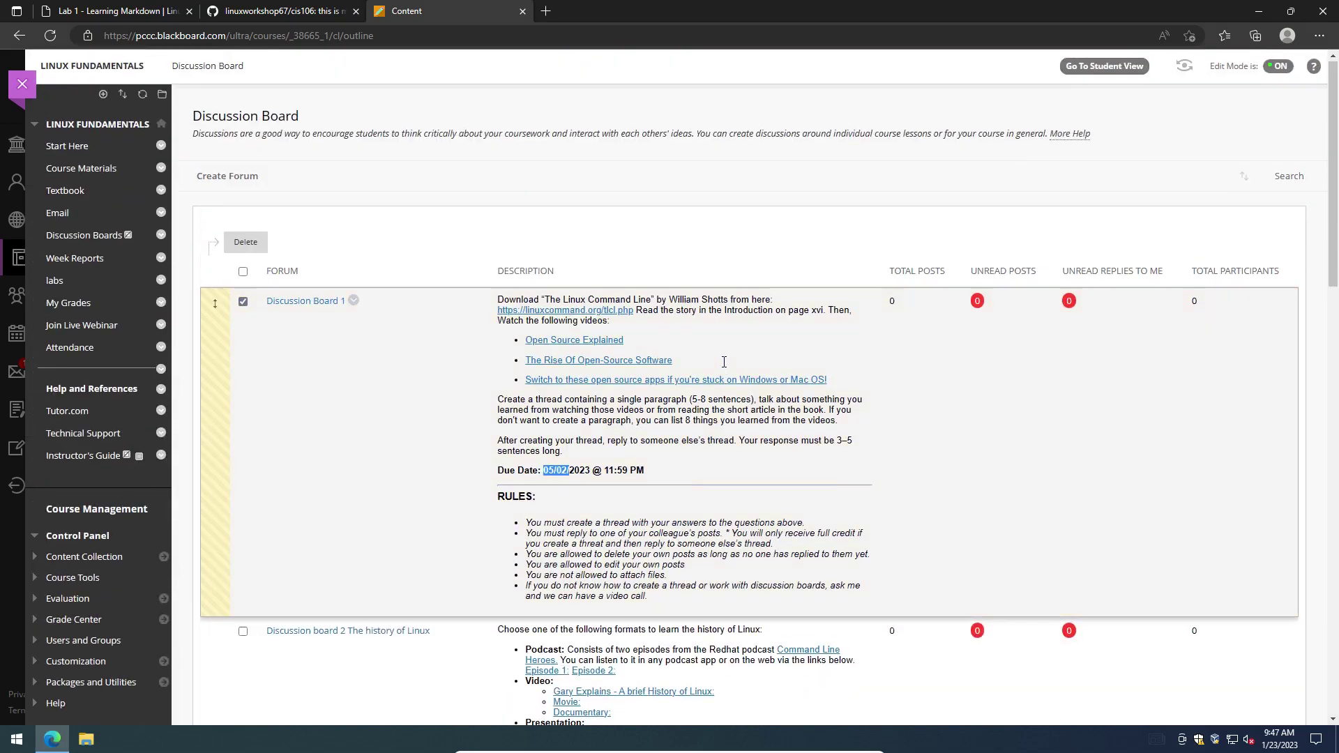
scroll(980, 408, down, 20)
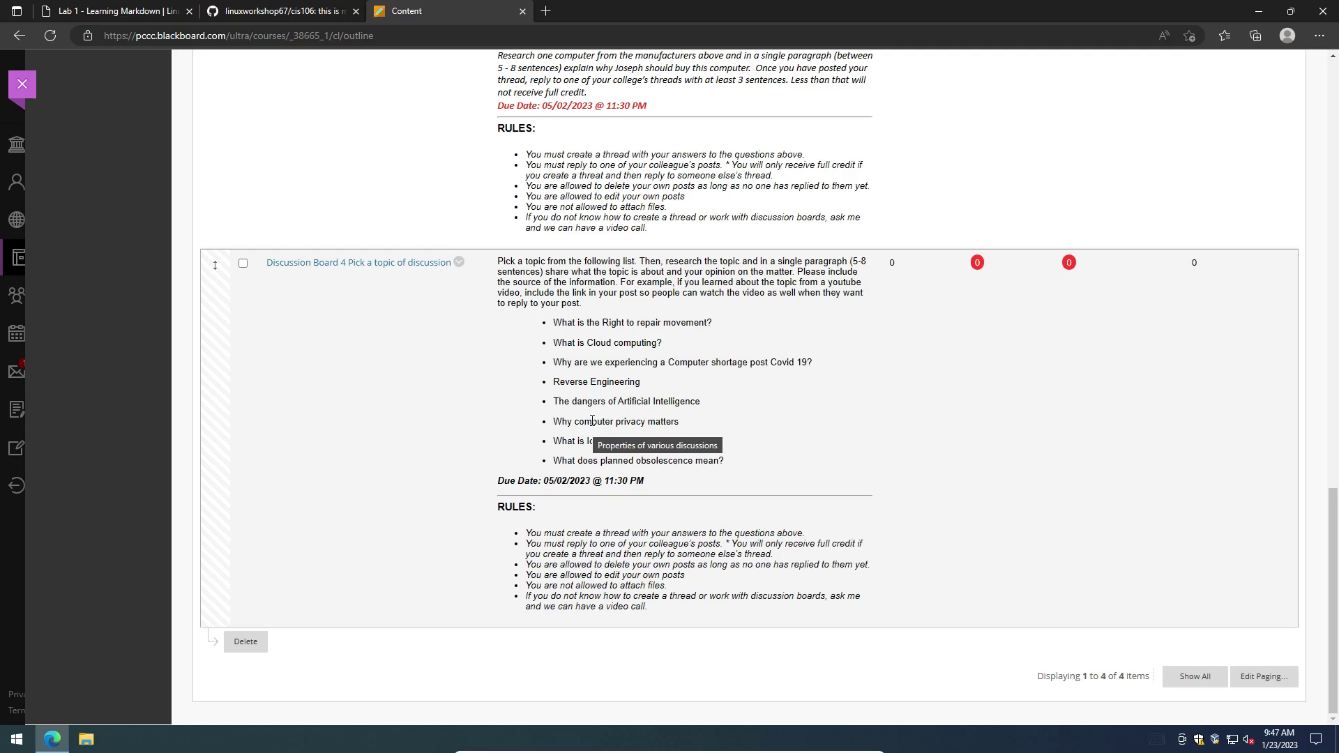
scroll(591, 420, up, 15)
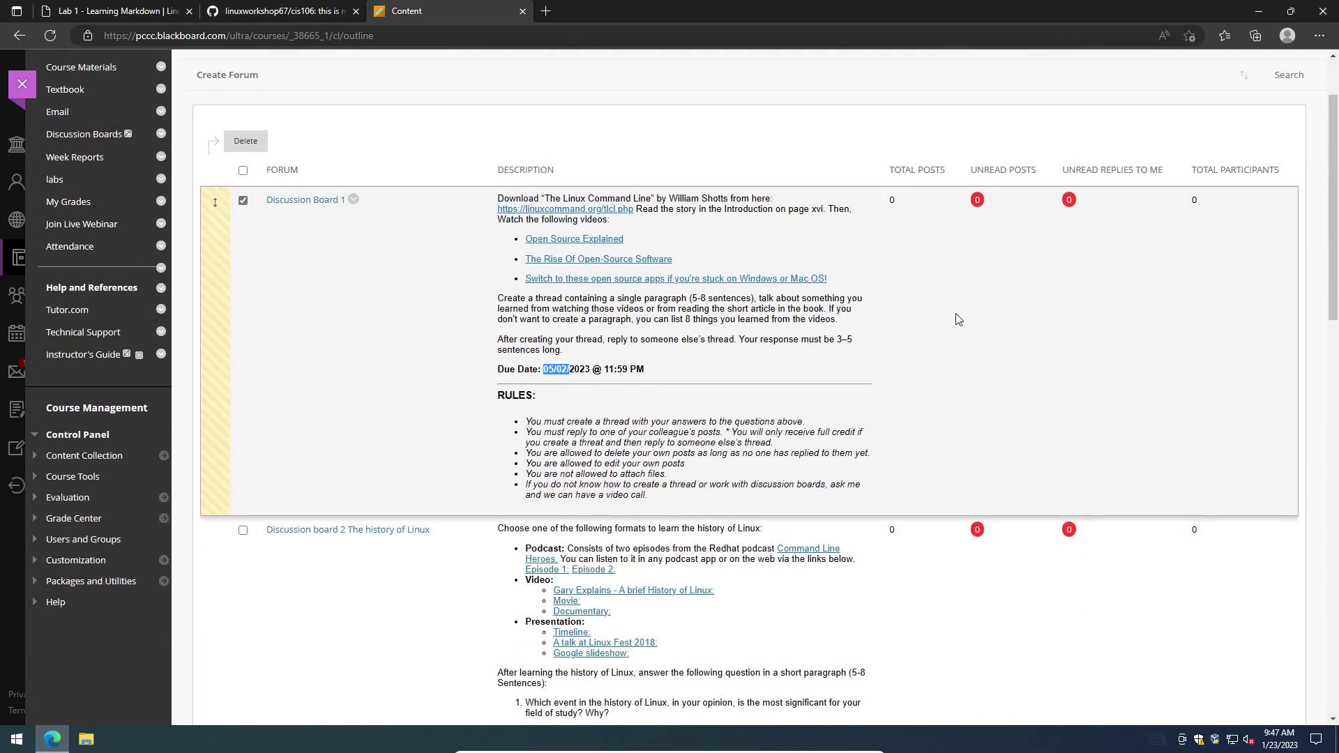
click(957, 319)
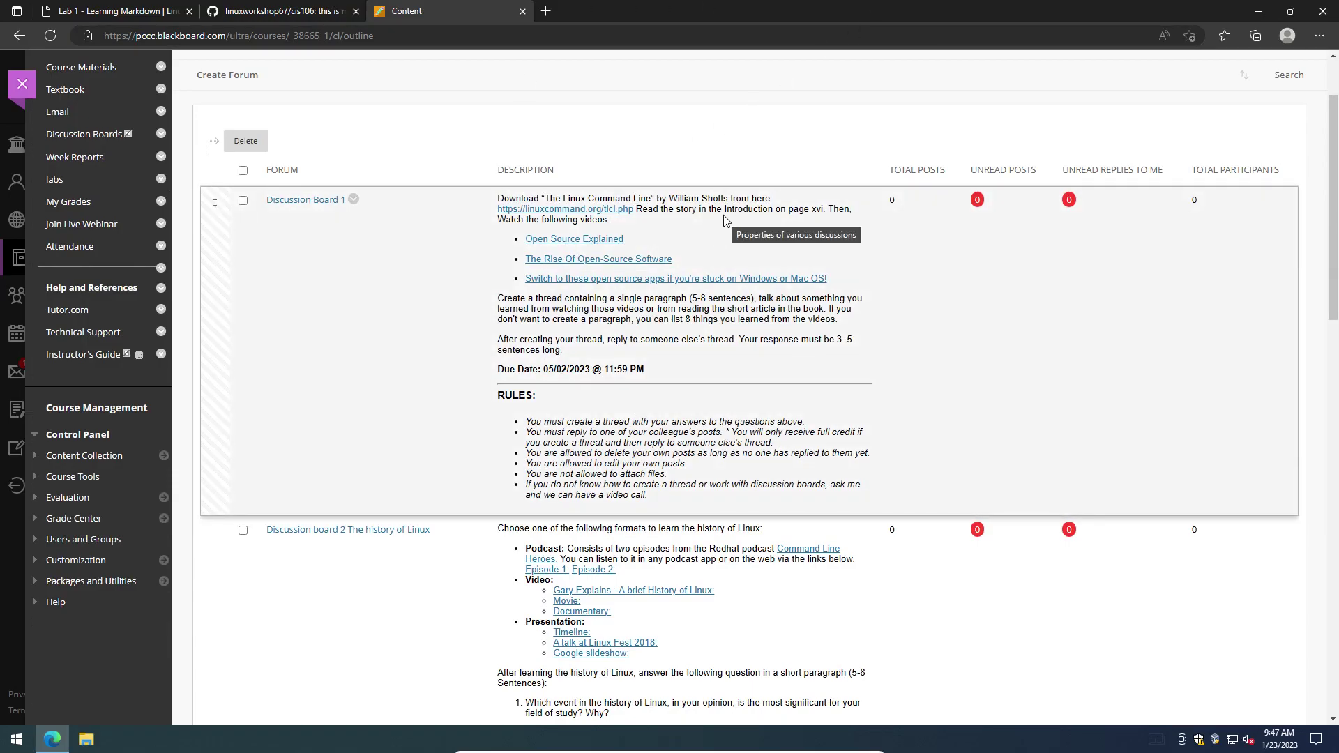
- Open the Linux Command Line link from Discussion Board 1 and the course Textbook page in new tabs, and show the book's site
middle_click(612, 210)
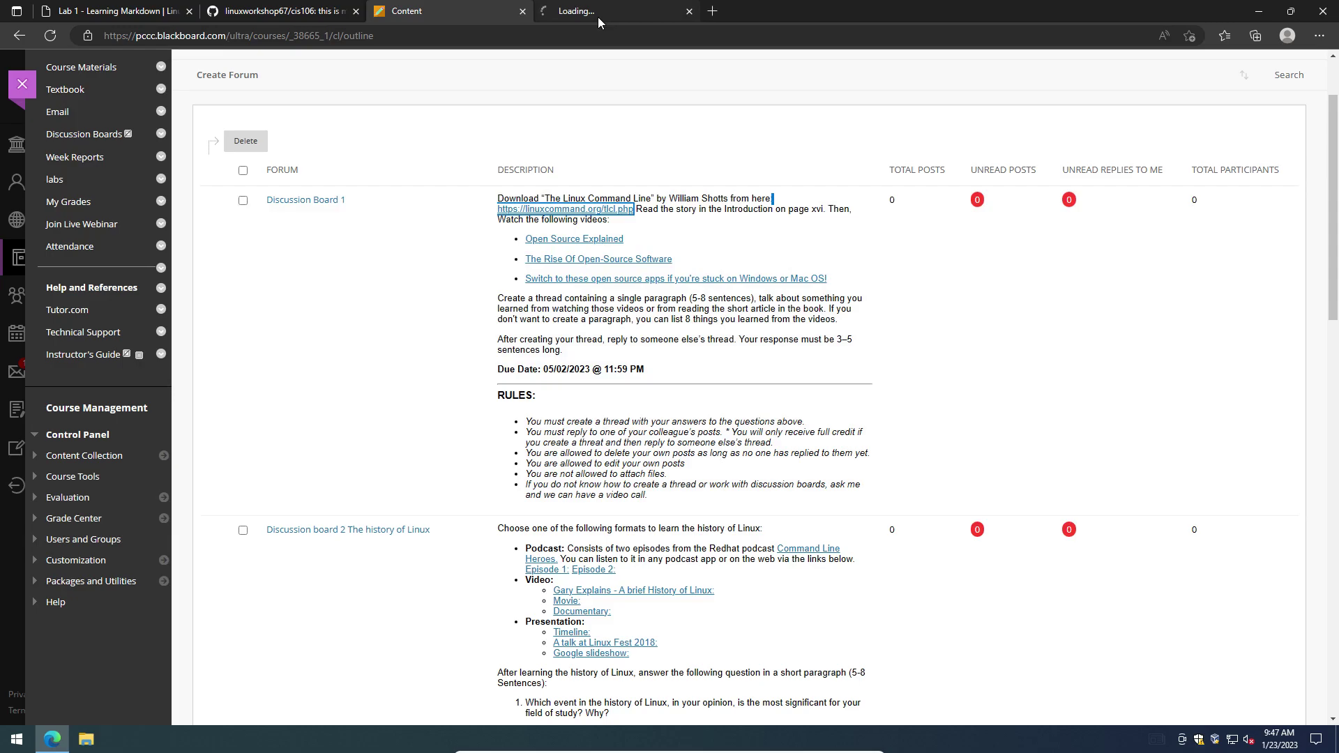
scroll(147, 159, up, 2)
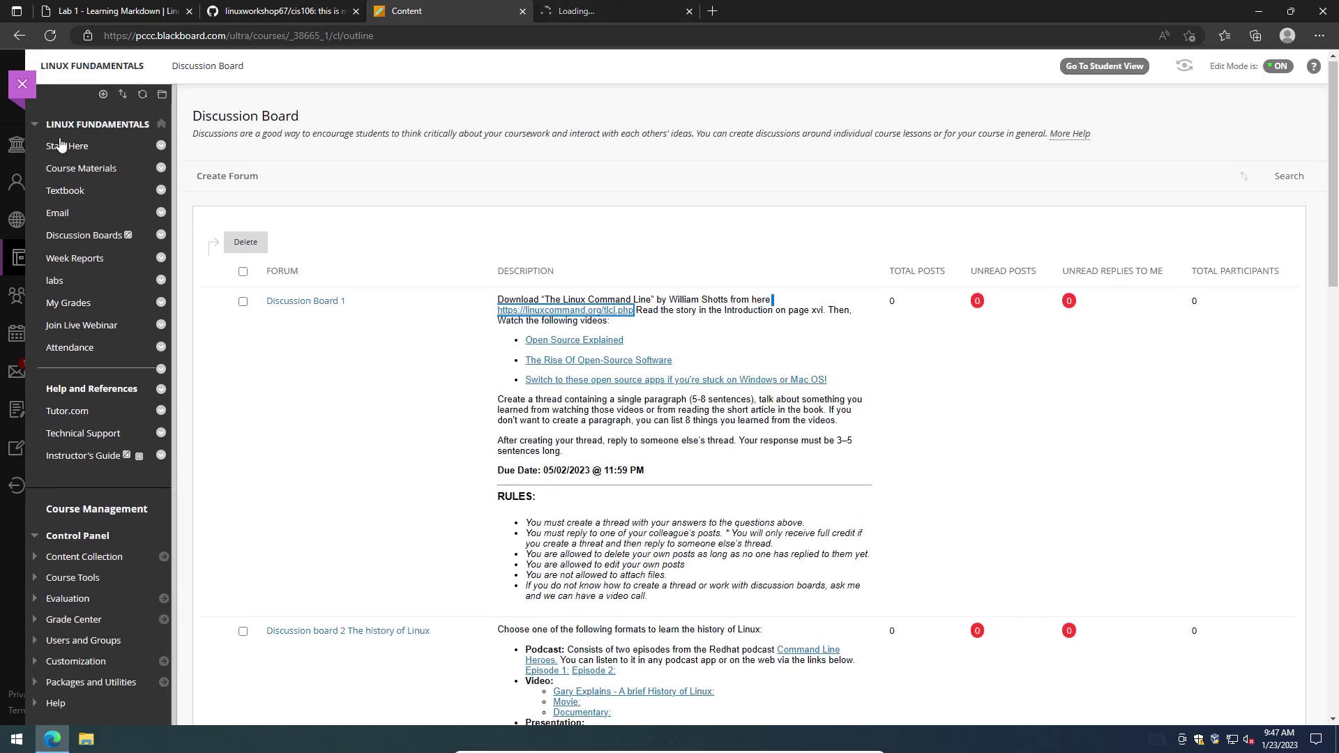
click(71, 198)
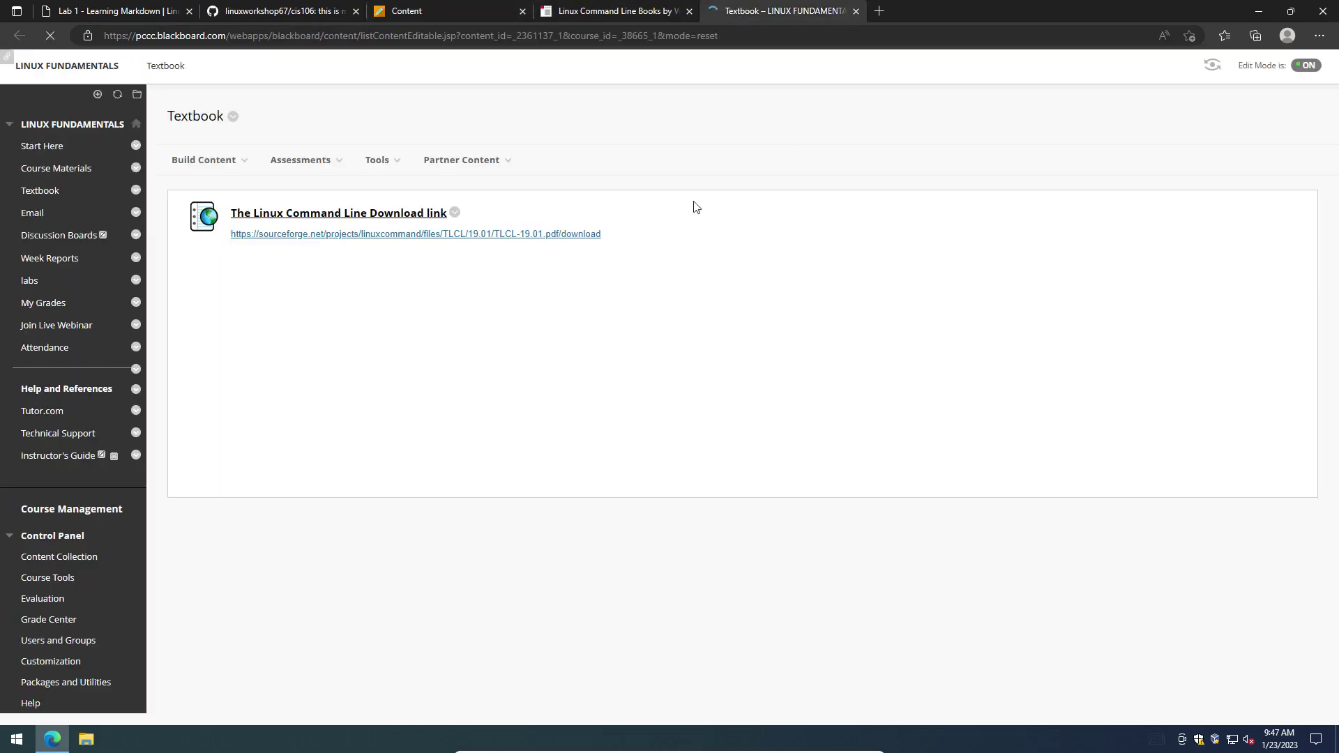
click(614, 11)
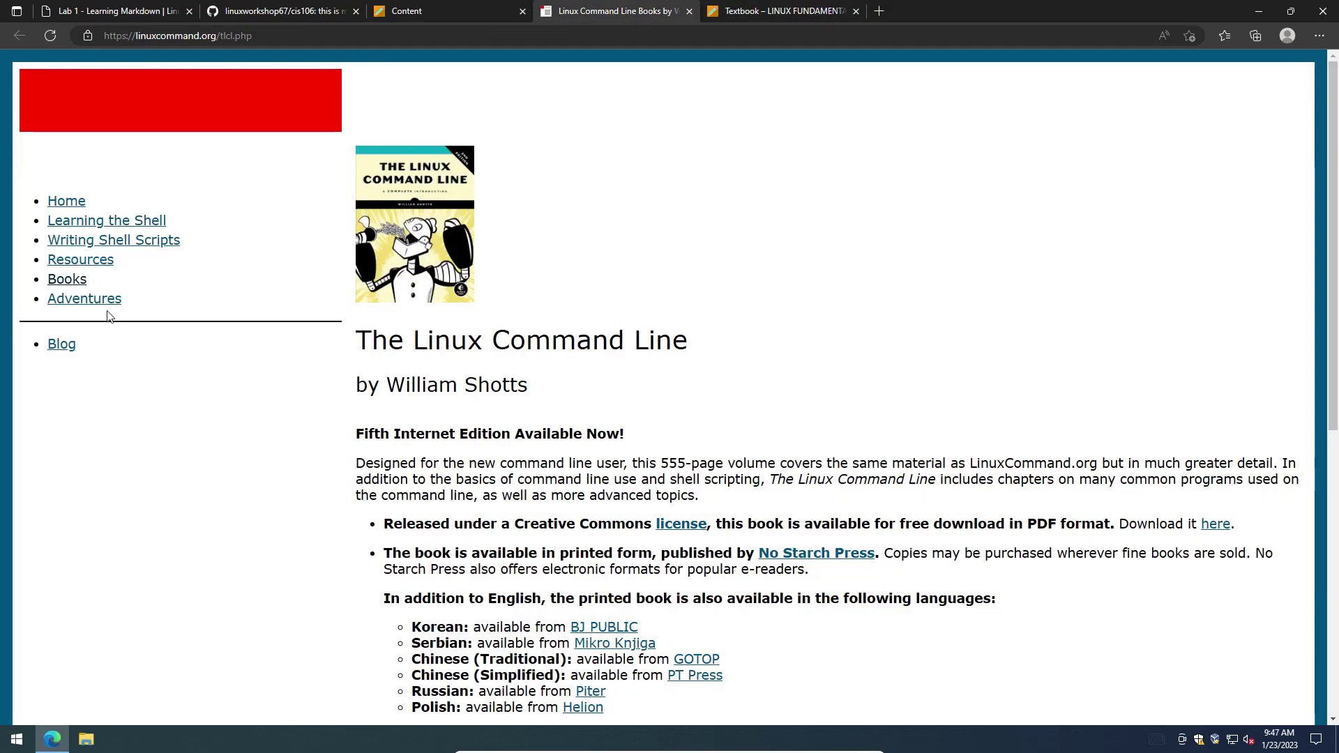
- Check the printed edition at No Starch Press, return to the book's page and download the free PDF edition
click(816, 553)
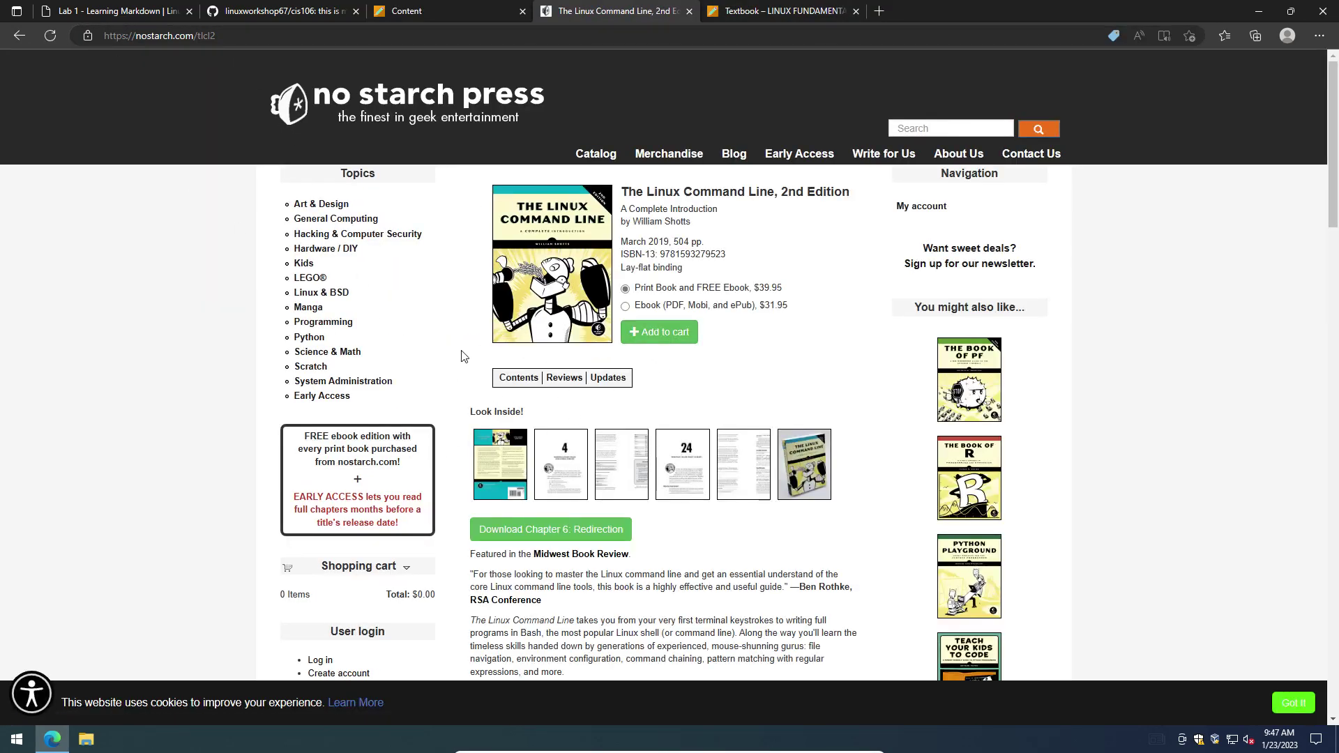
click(20, 36)
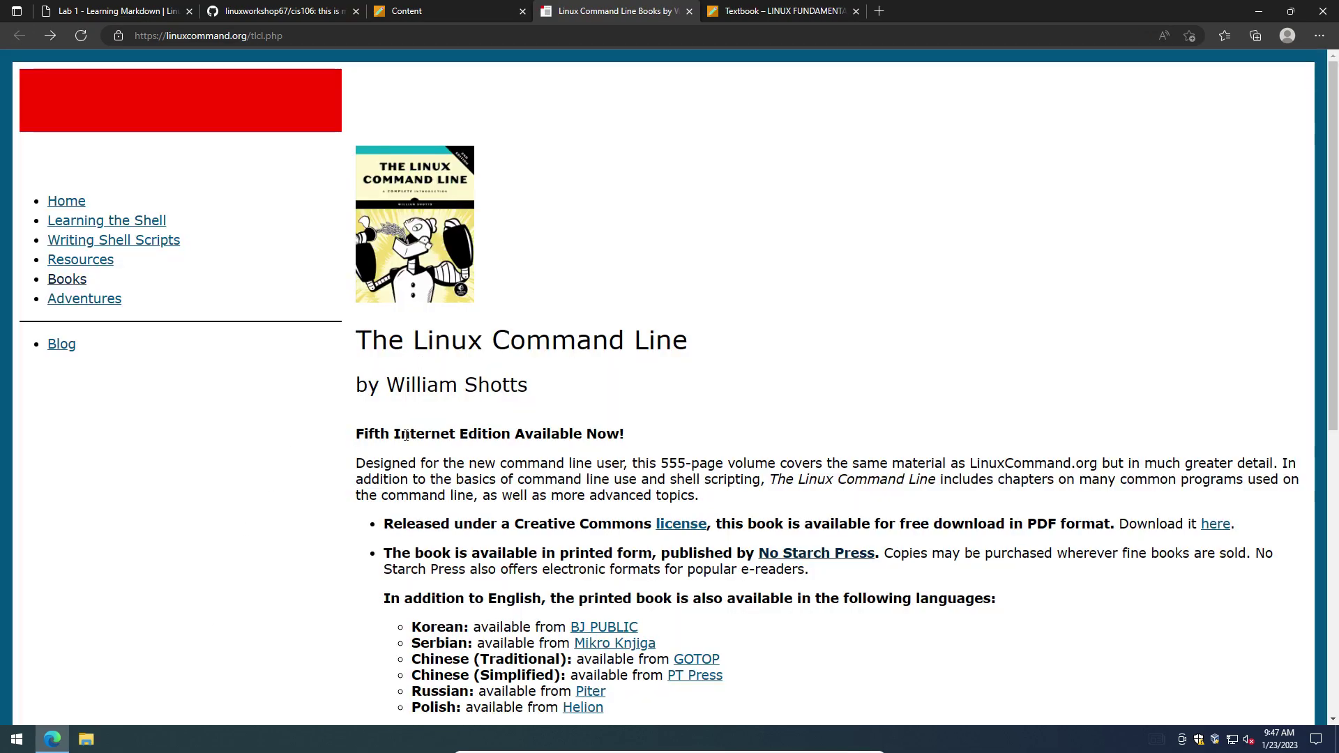
scroll(390, 429, down, 3)
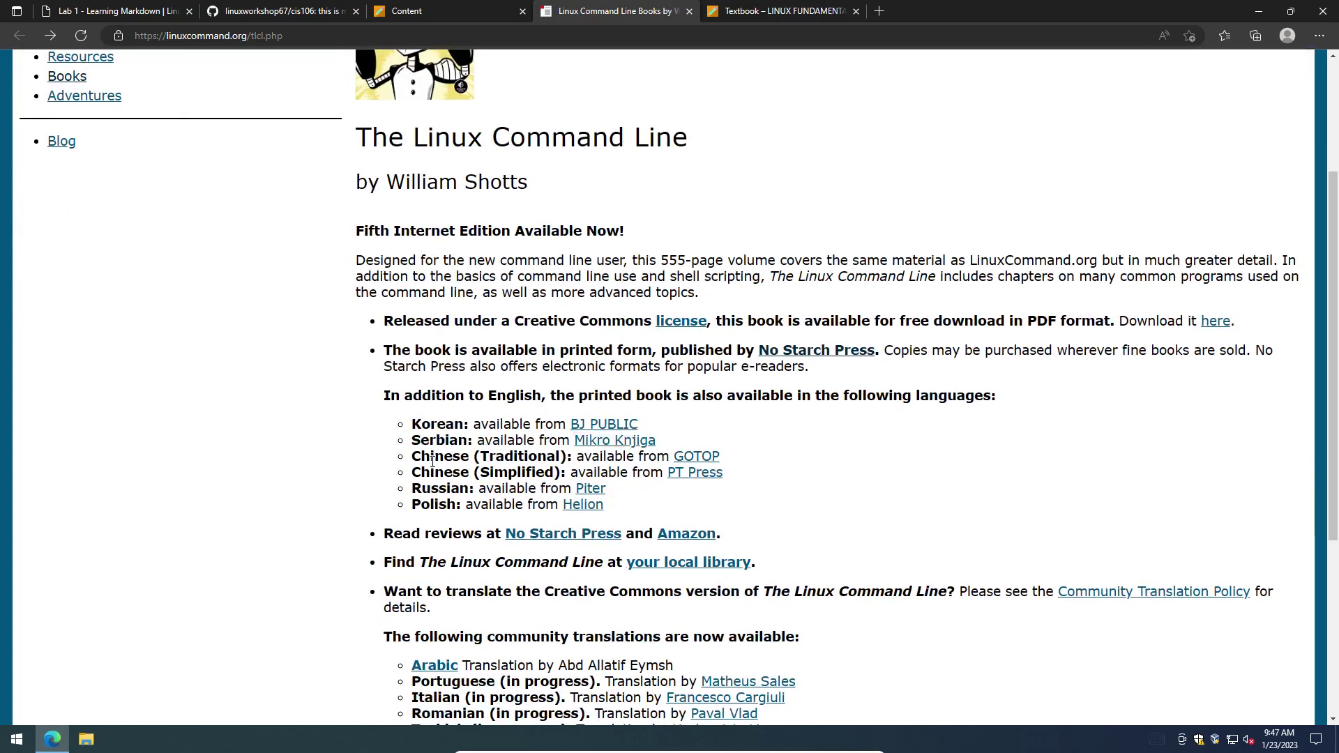
click(1203, 322)
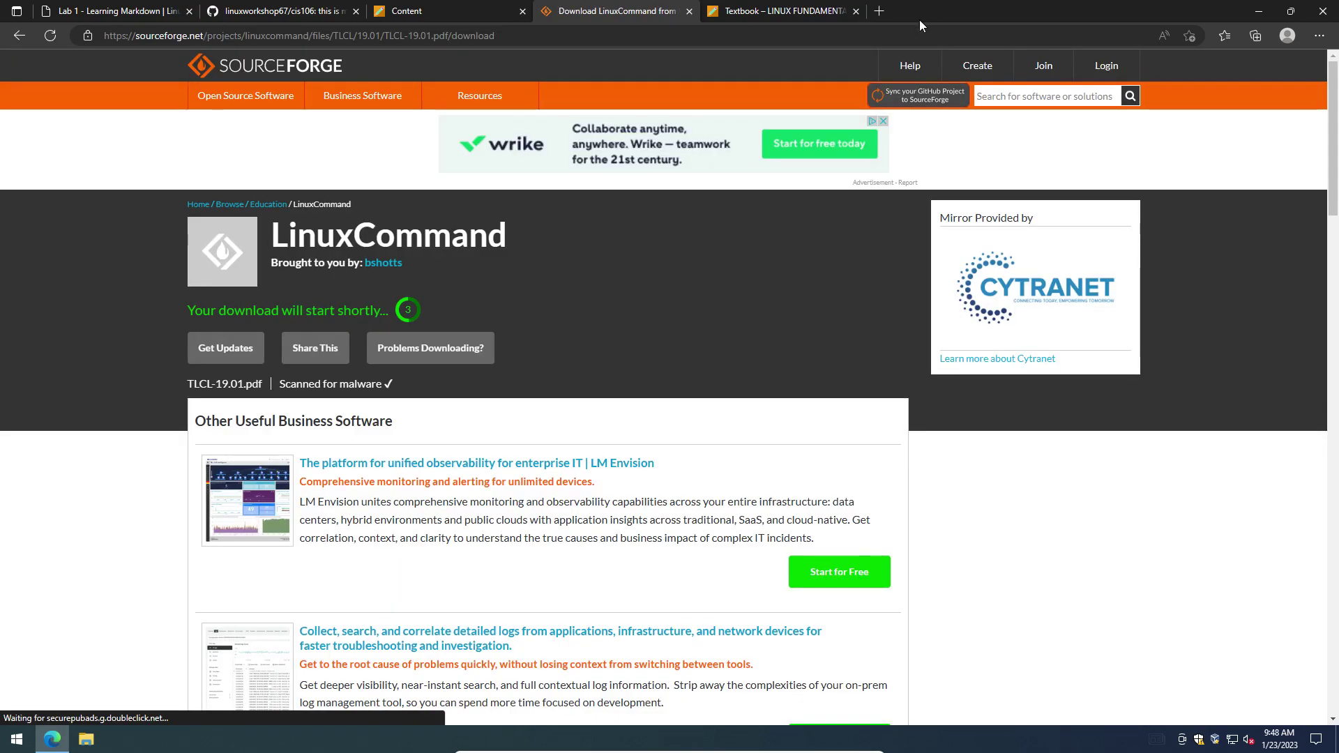
- Begin a web search for Ninite in a new browser tab
click(879, 12)
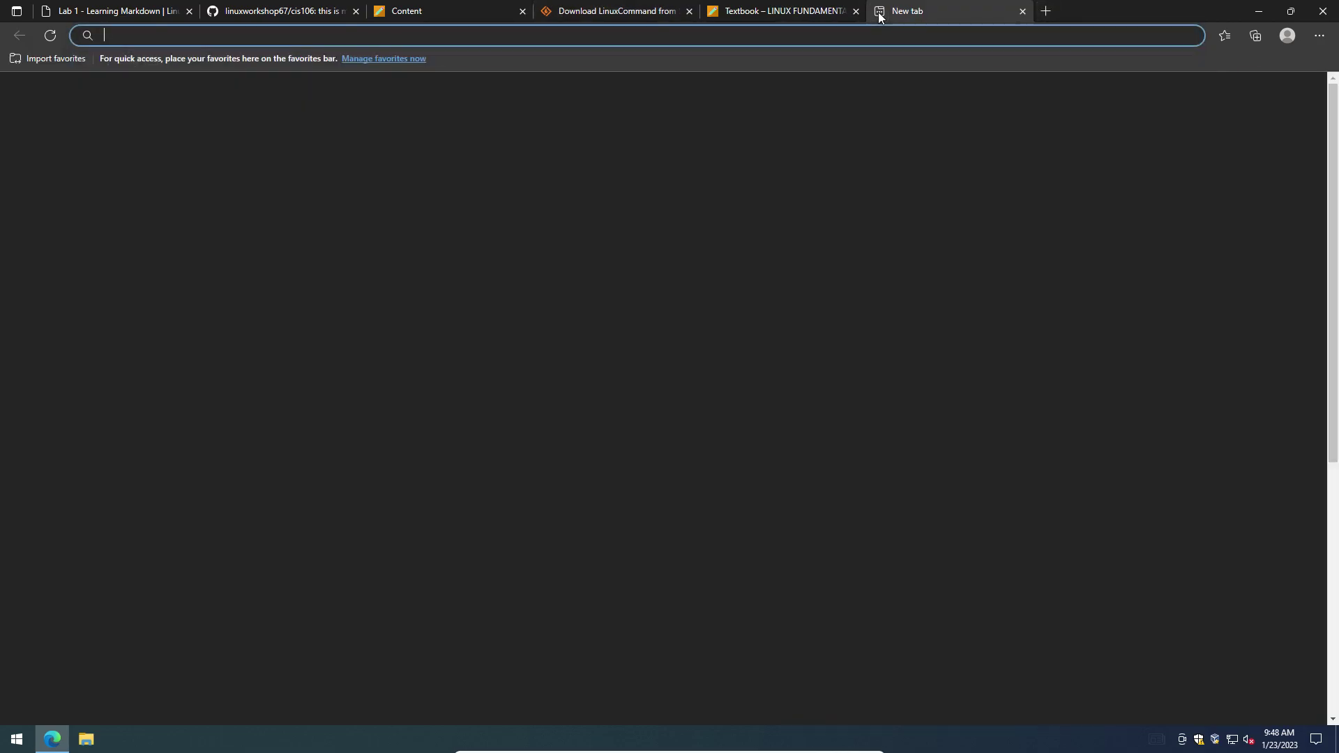
text(nint)
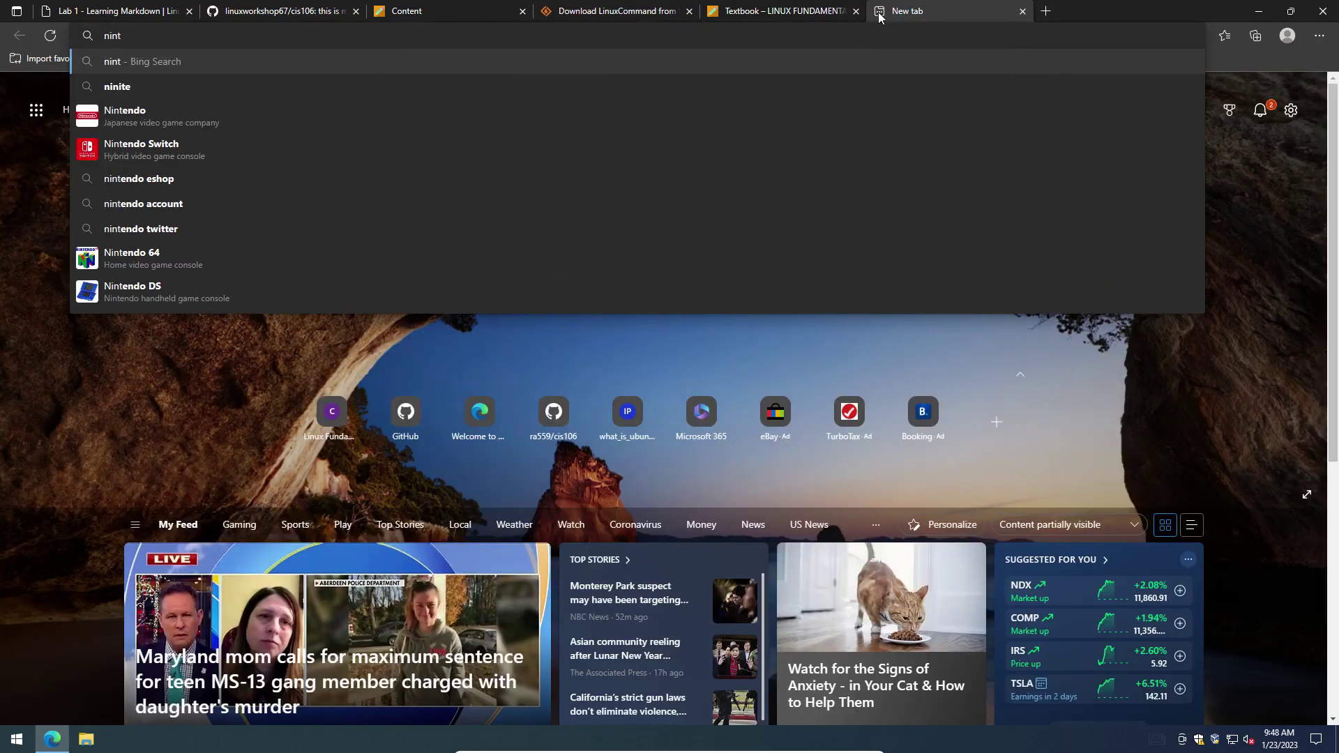
text(e)
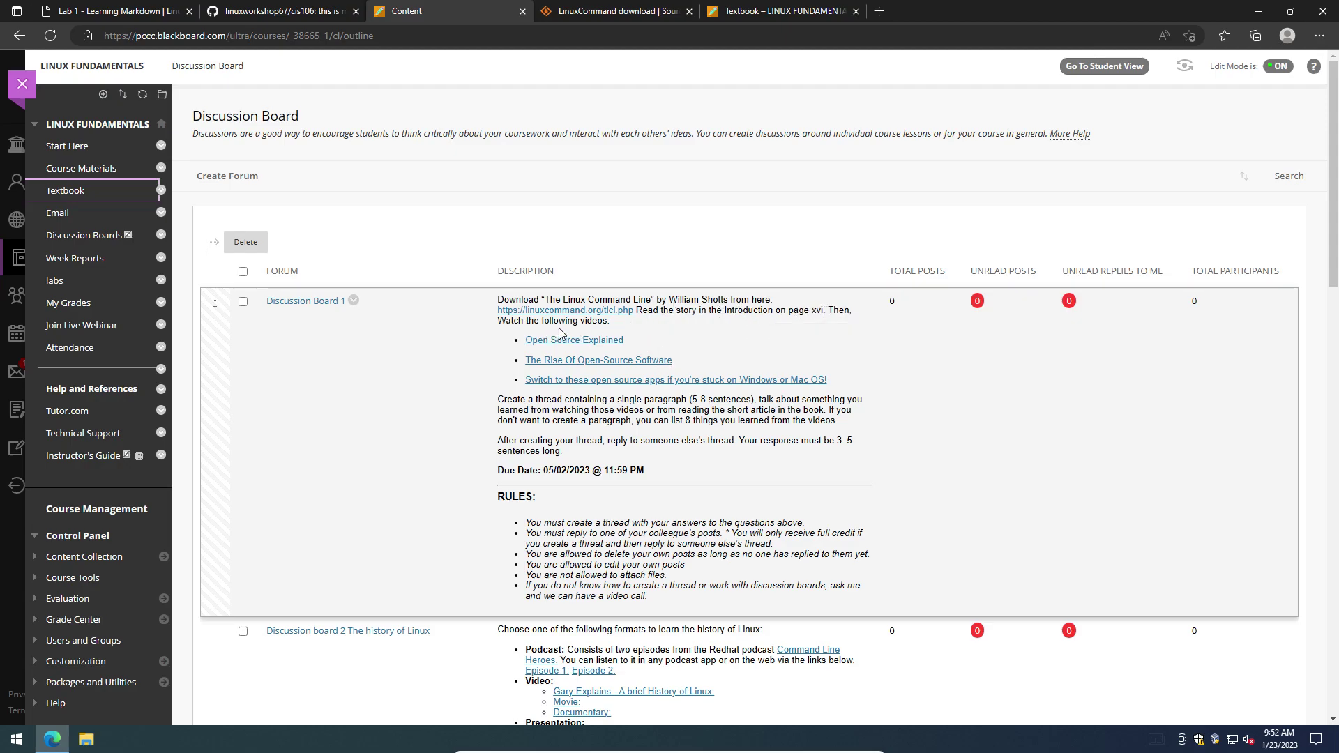
- Switch to File Explorer and open TLCL-19.01.pdf from the Downloads folder with SumatraPDF
key(super+e)
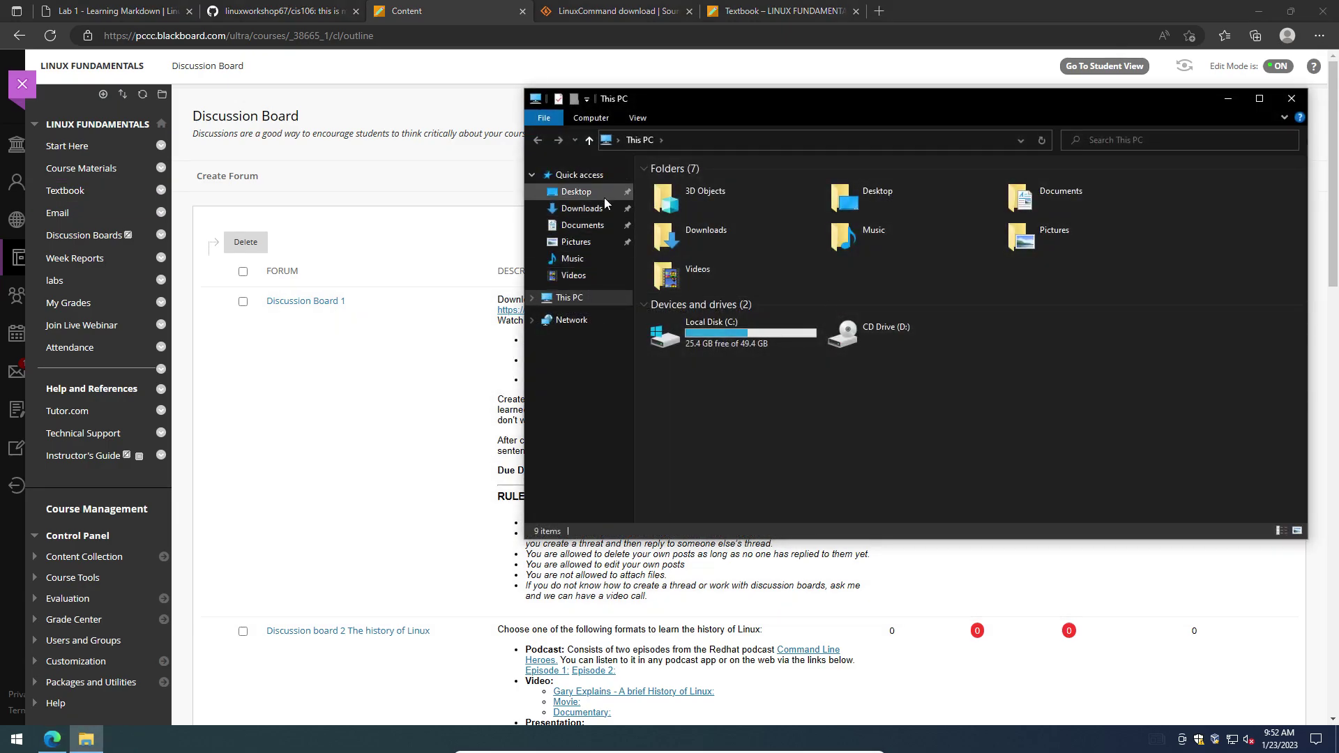
click(583, 207)
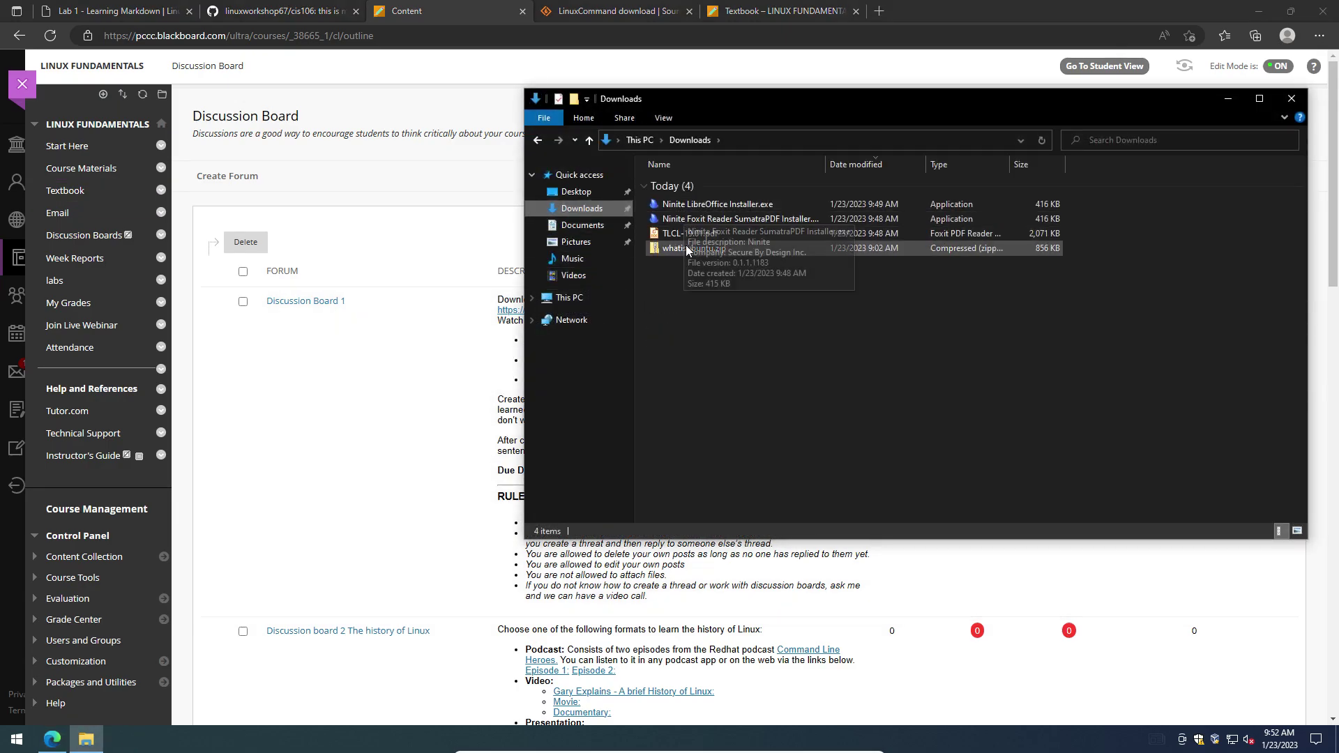
right_click(689, 234)
mouse_move(789, 309)
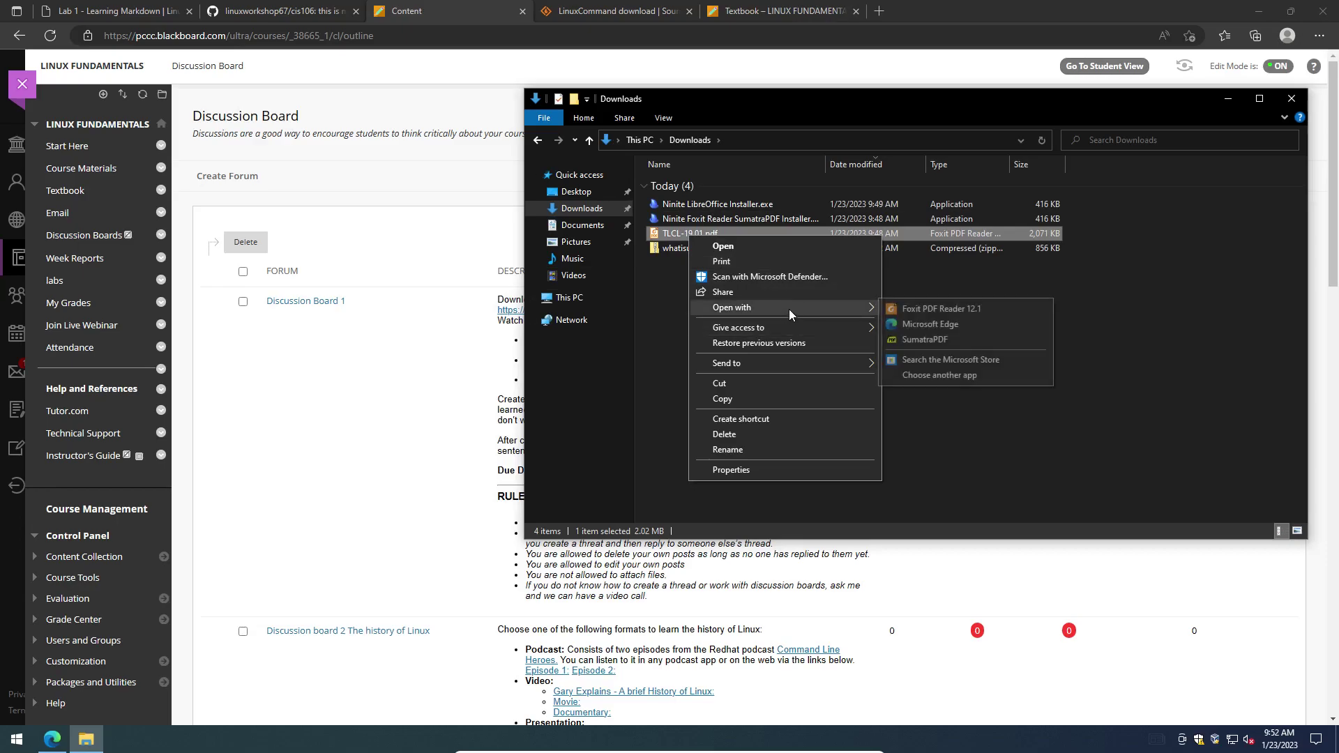
click(938, 339)
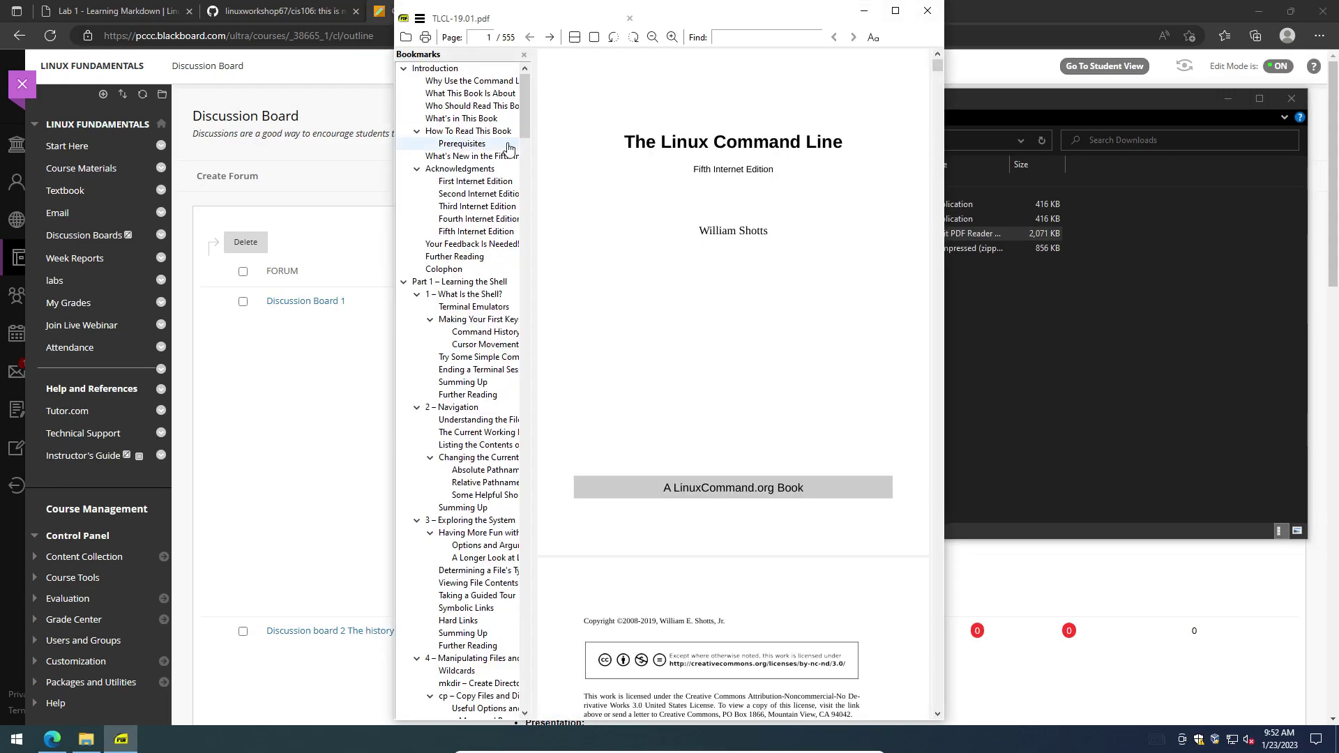
- Show the book's Introduction on page xvi with its opening story, and return to the discussion board in the Edge browser
click(434, 67)
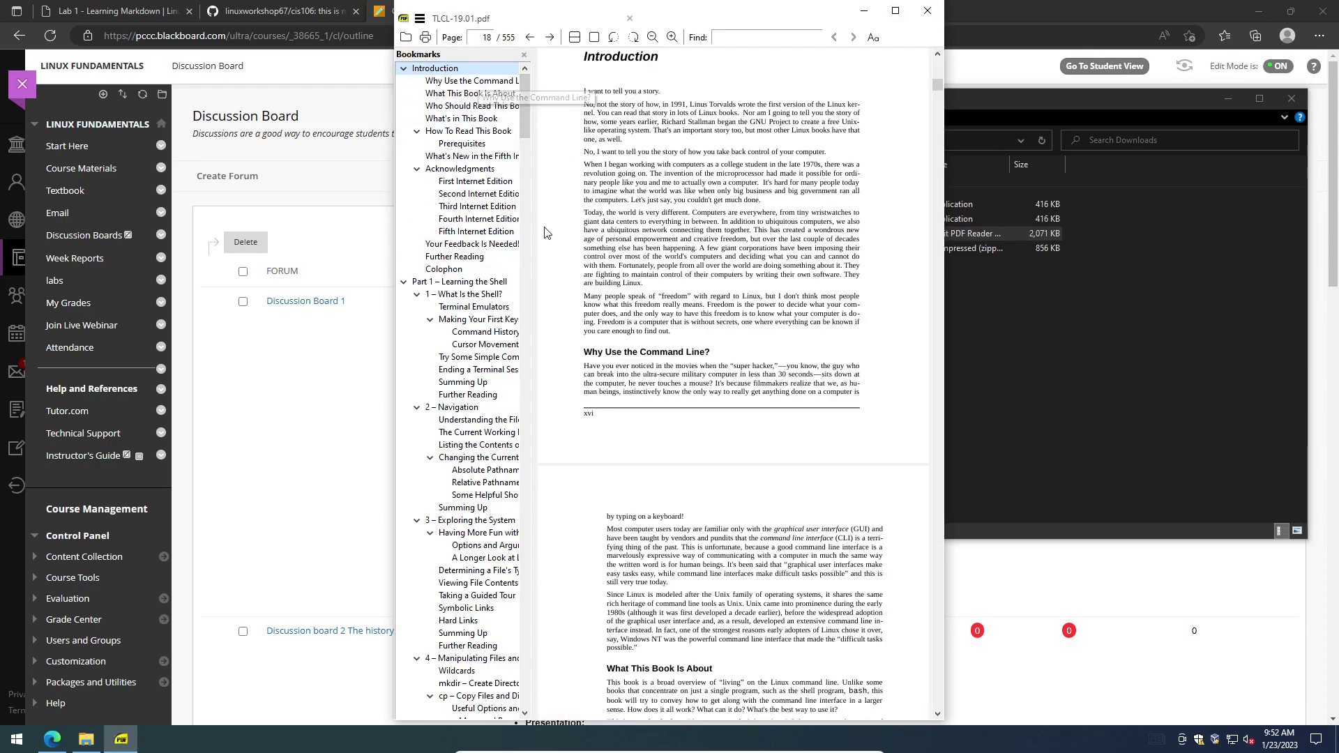
scroll(591, 411, up, 3)
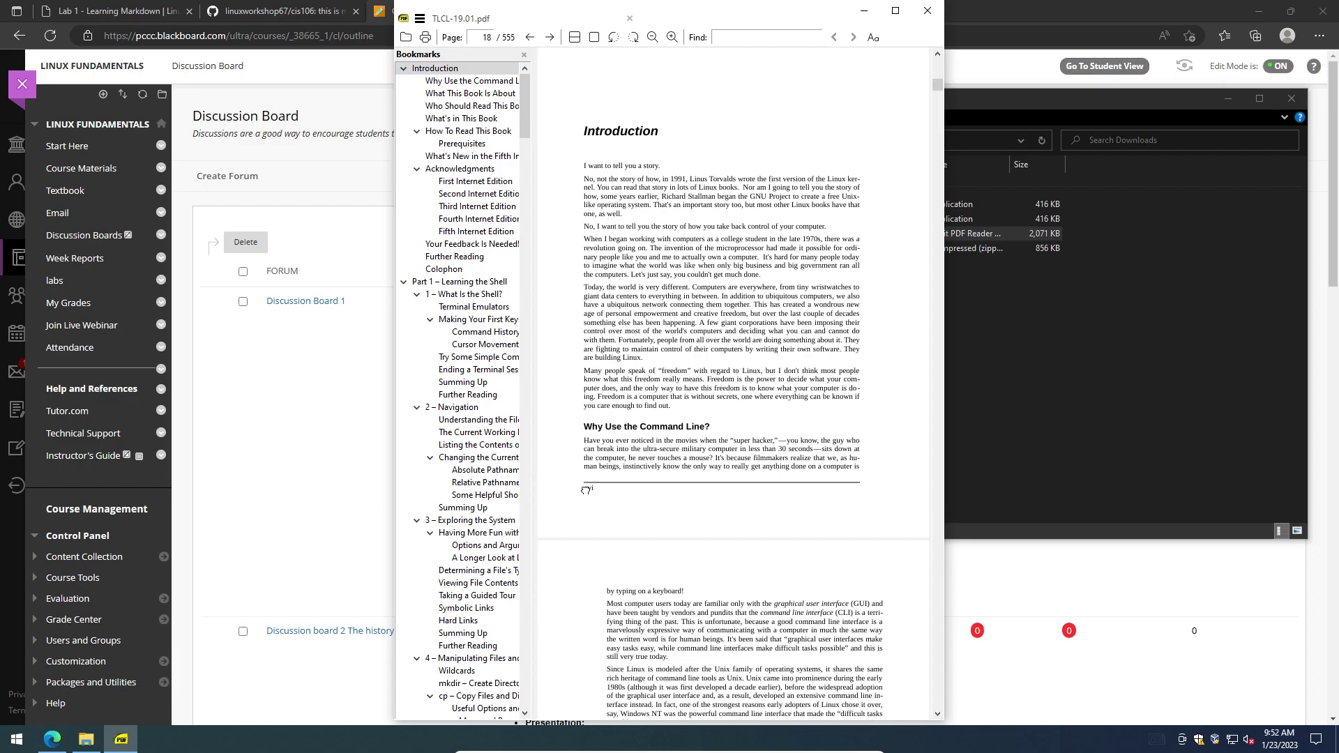
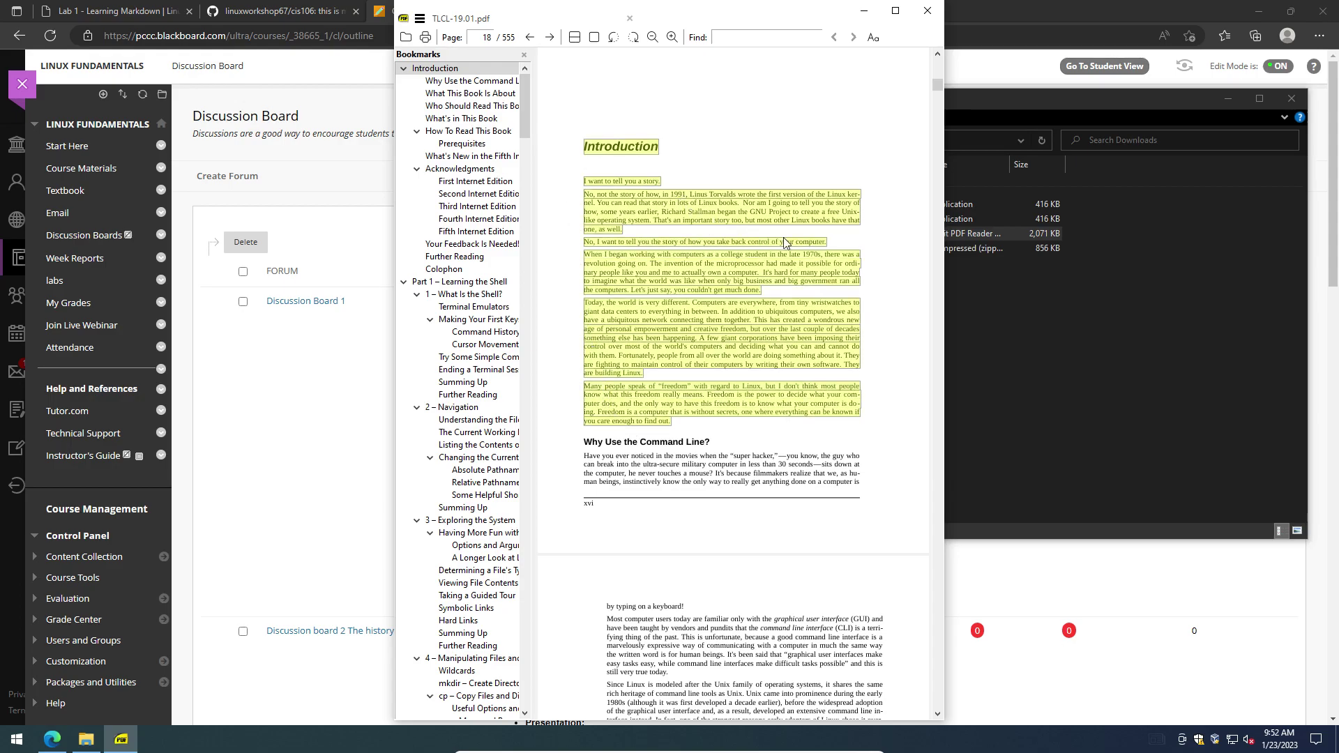
click(356, 361)
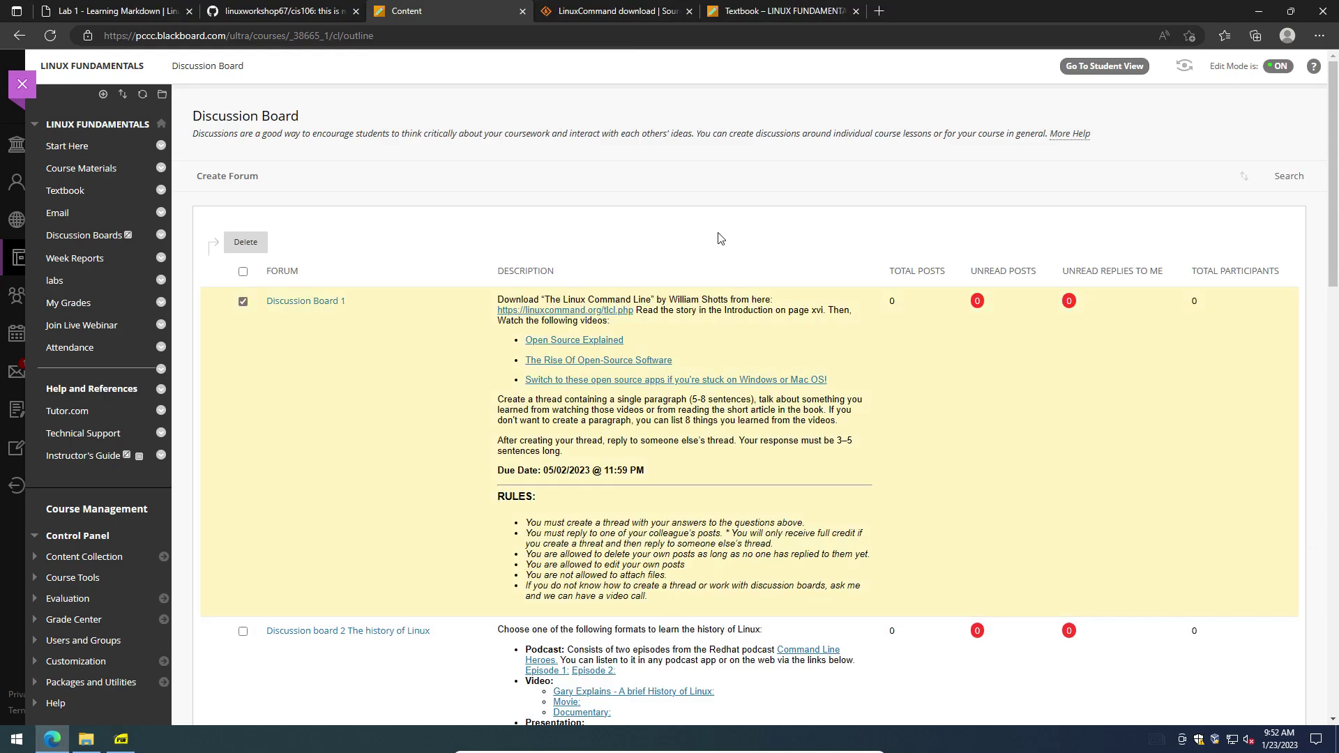
- Preview the "Open Source Explained" and "The Rise Of Open-Source Software" videos from Discussion Board 1, closing each video's tab
middle_click(574, 340)
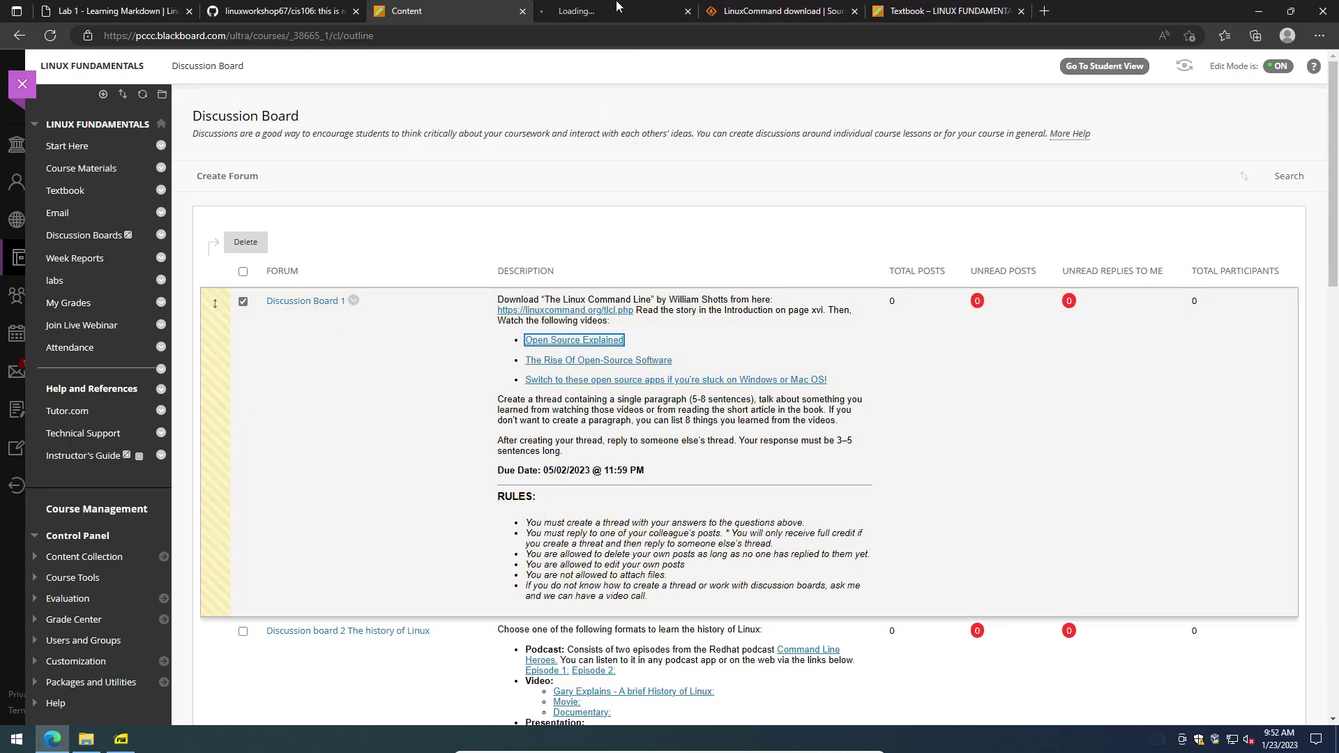
click(606, 13)
click(492, 9)
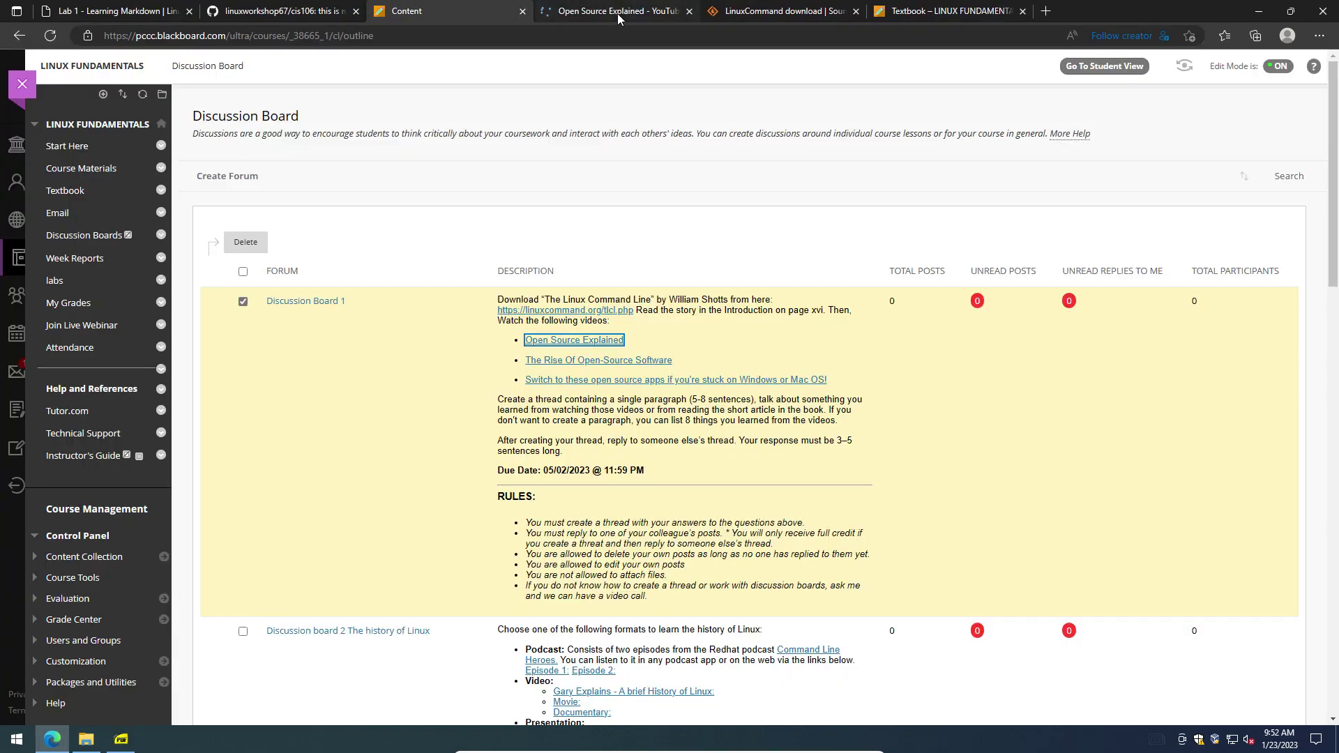
click(618, 14)
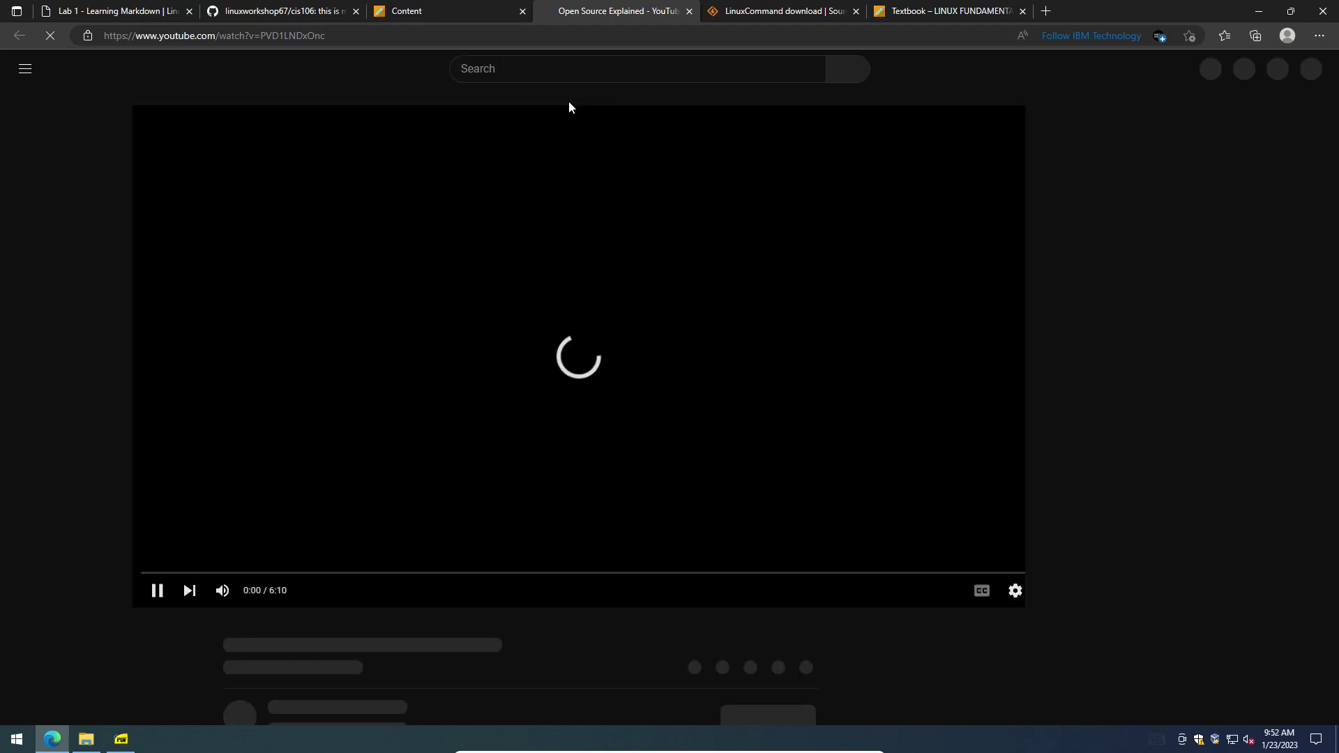
click(689, 11)
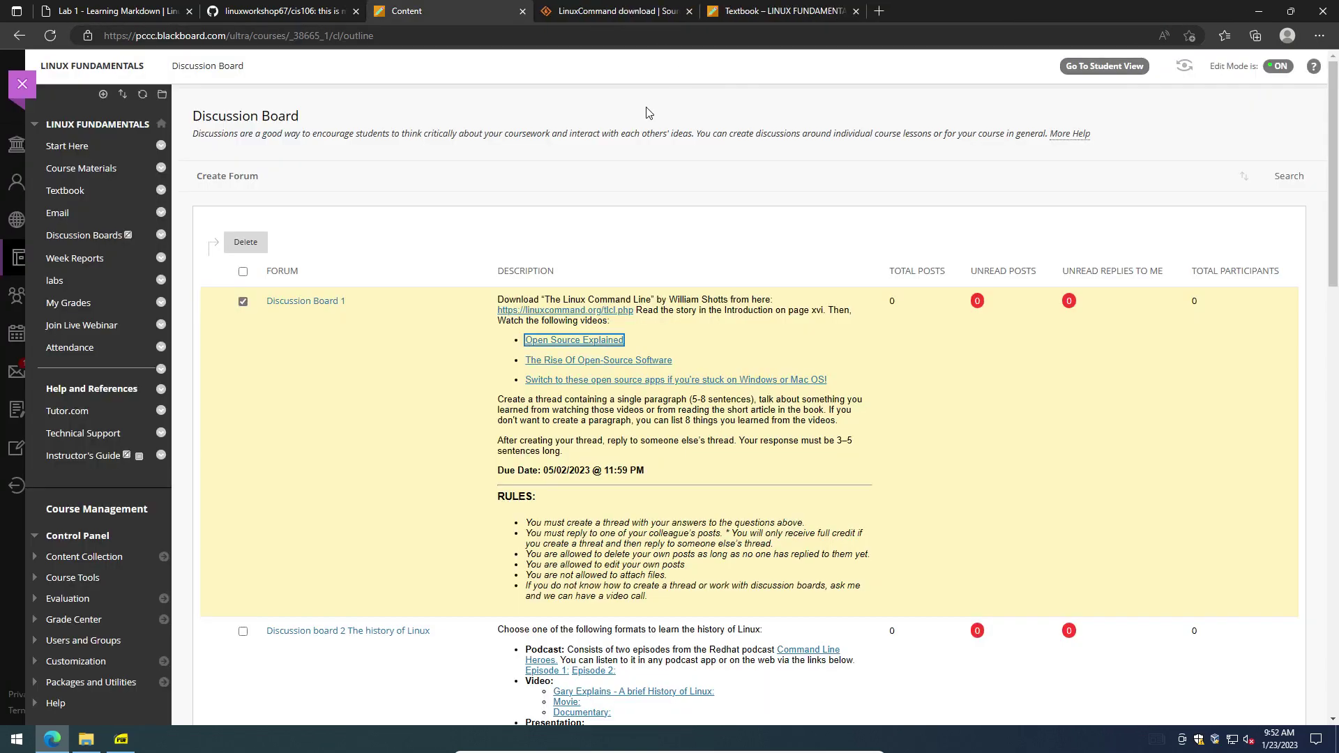
click(616, 361)
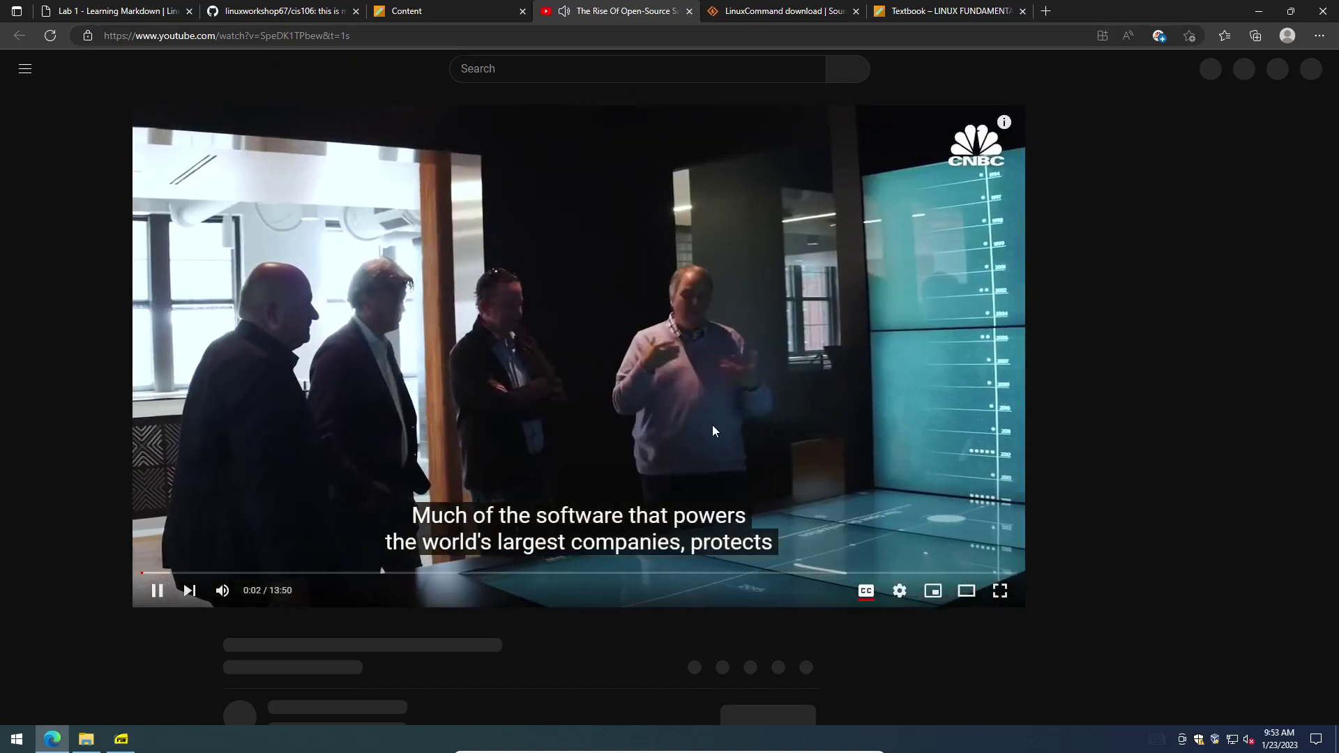
click(689, 11)
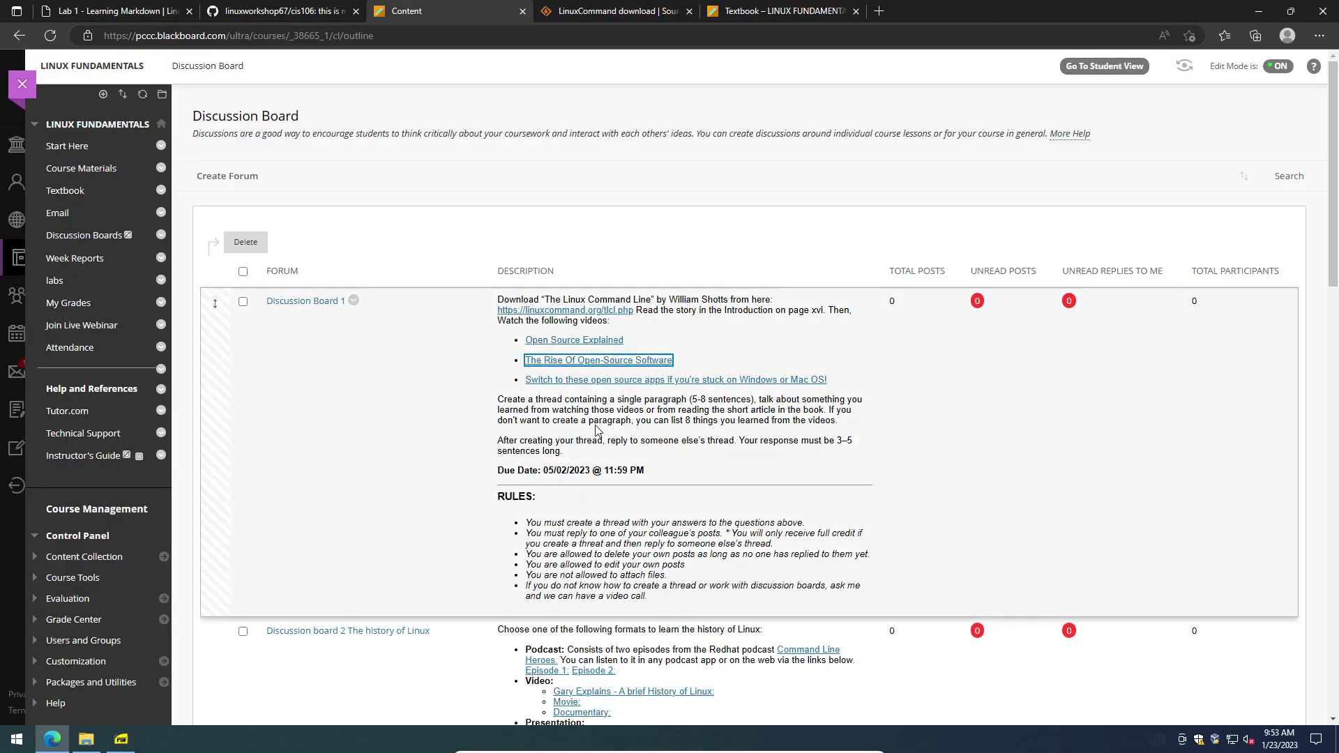
- Preview the "Switch to these open source apps if you're stuck on Windows or Mac OS!" video, skipping its ad, and close its tab
middle_click(610, 382)
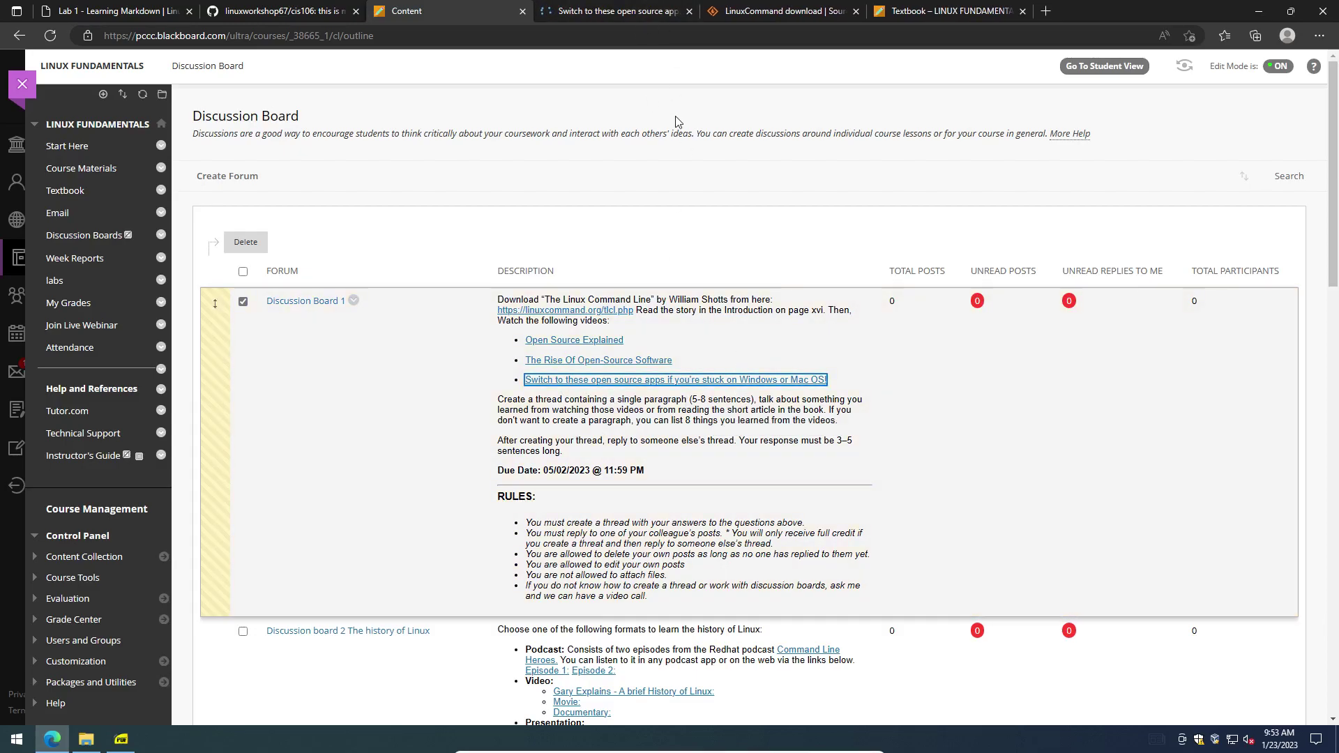
click(631, 9)
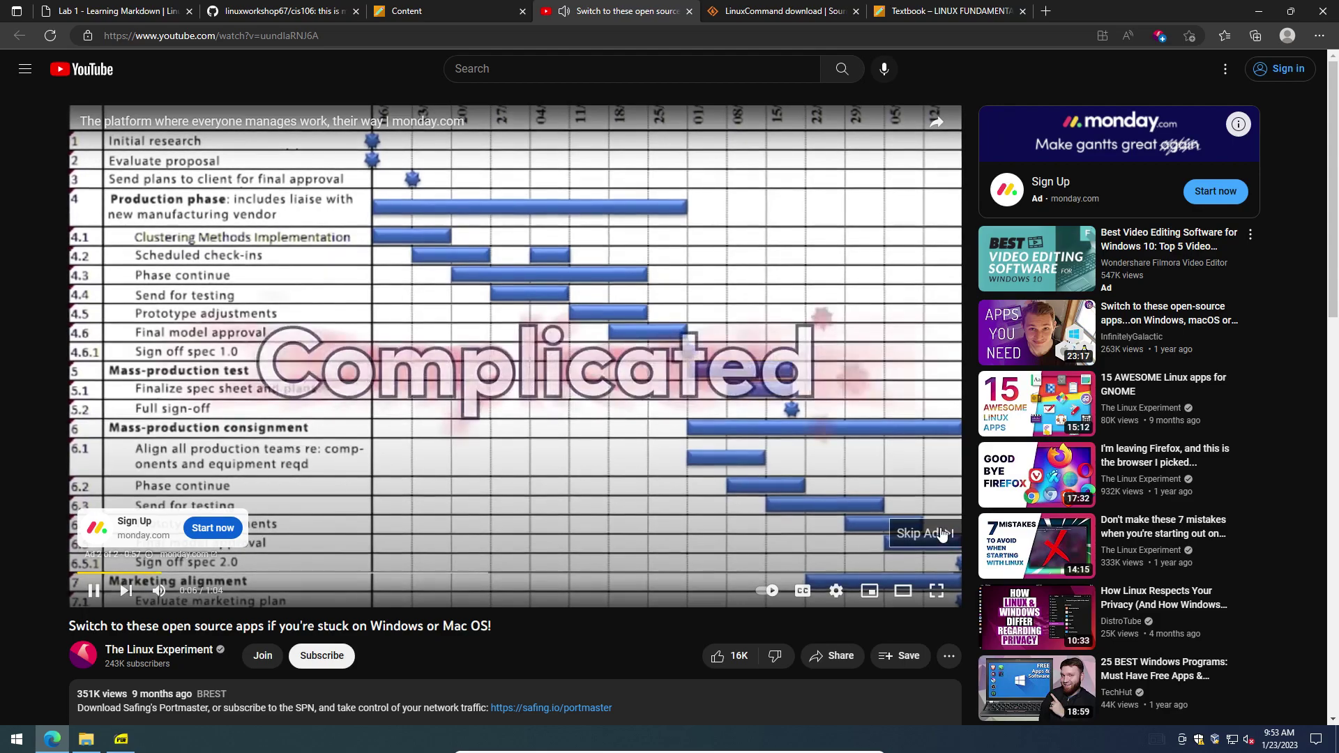
click(919, 534)
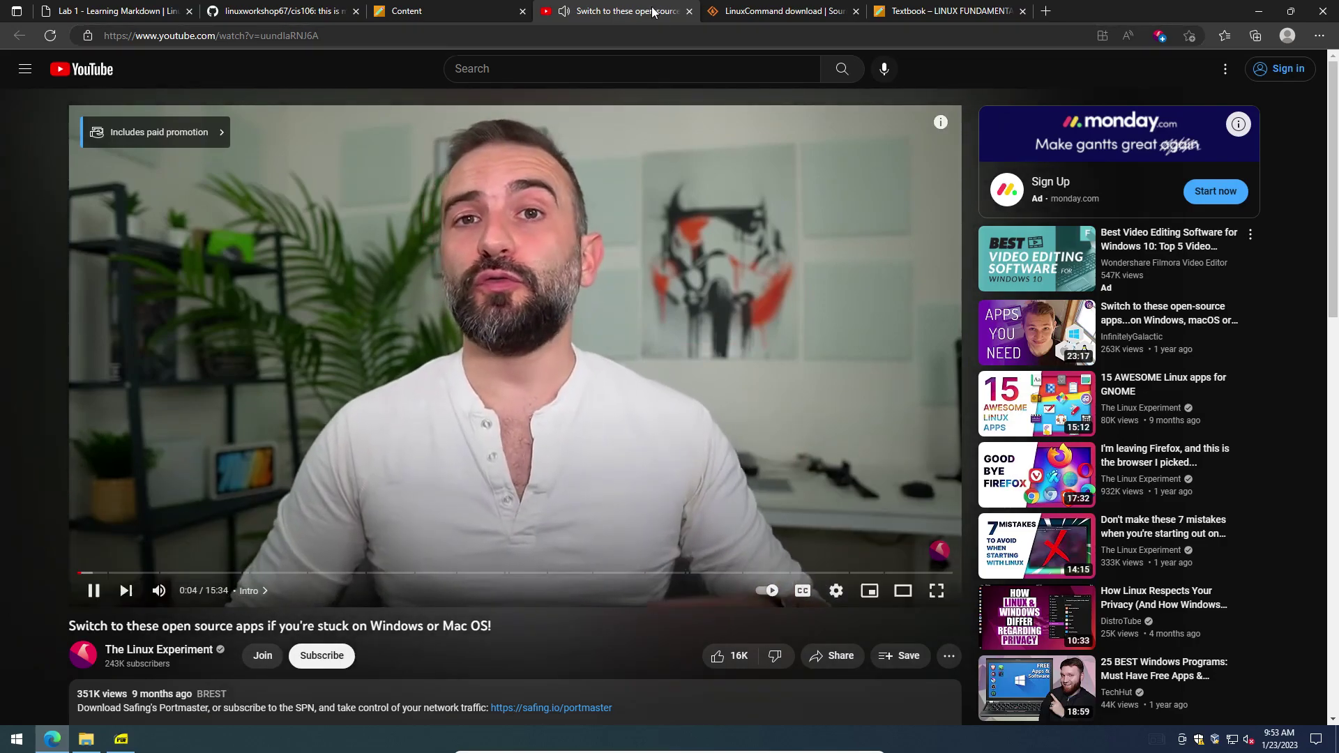
click(689, 11)
click(573, 409)
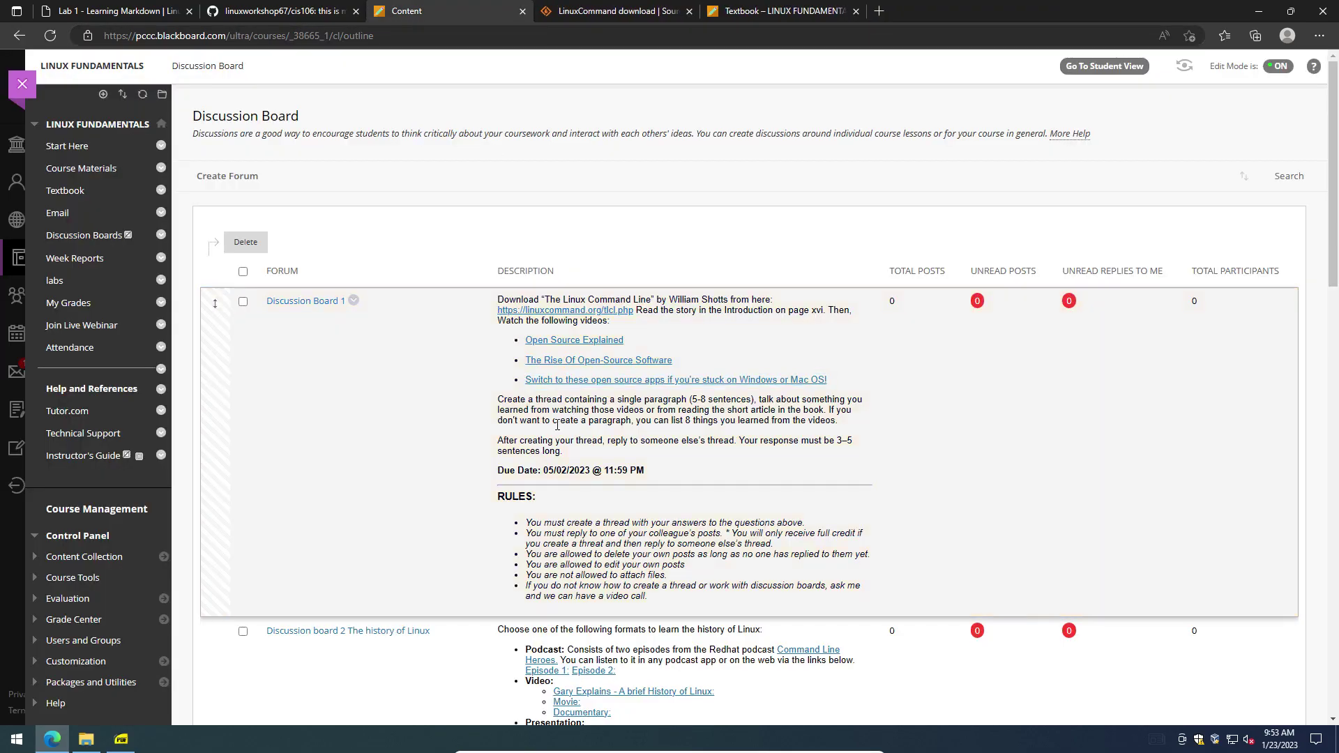
- Point out the paragraph instructions for Discussion Board 1, open that forum and start a new thread
drag(497, 400, 645, 421)
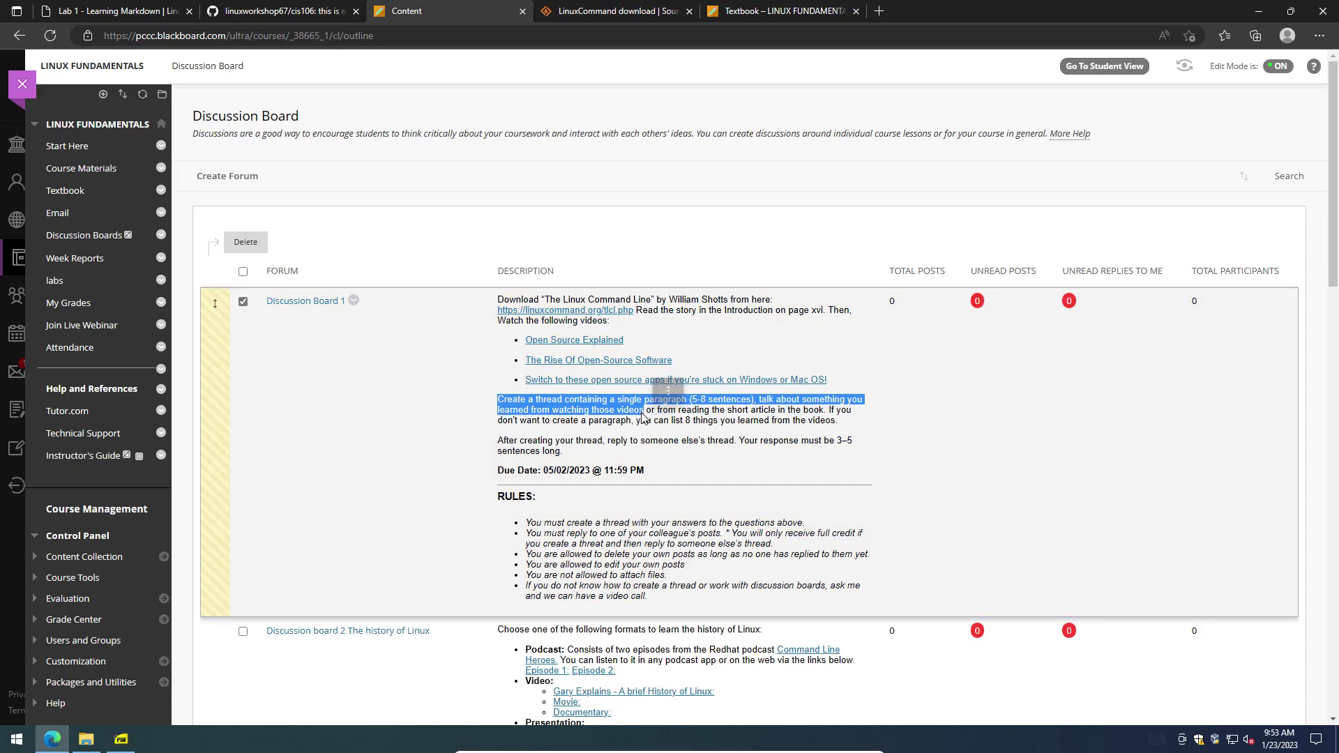
click(691, 423)
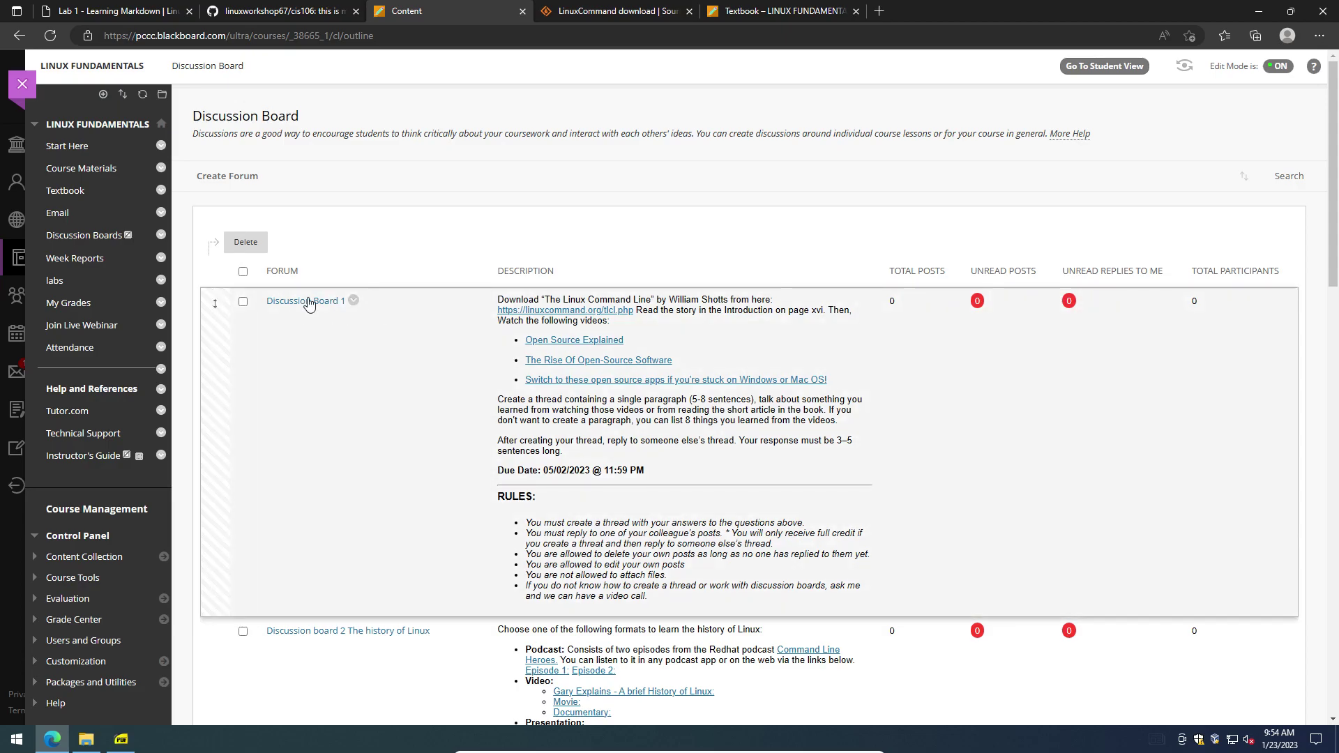
click(307, 301)
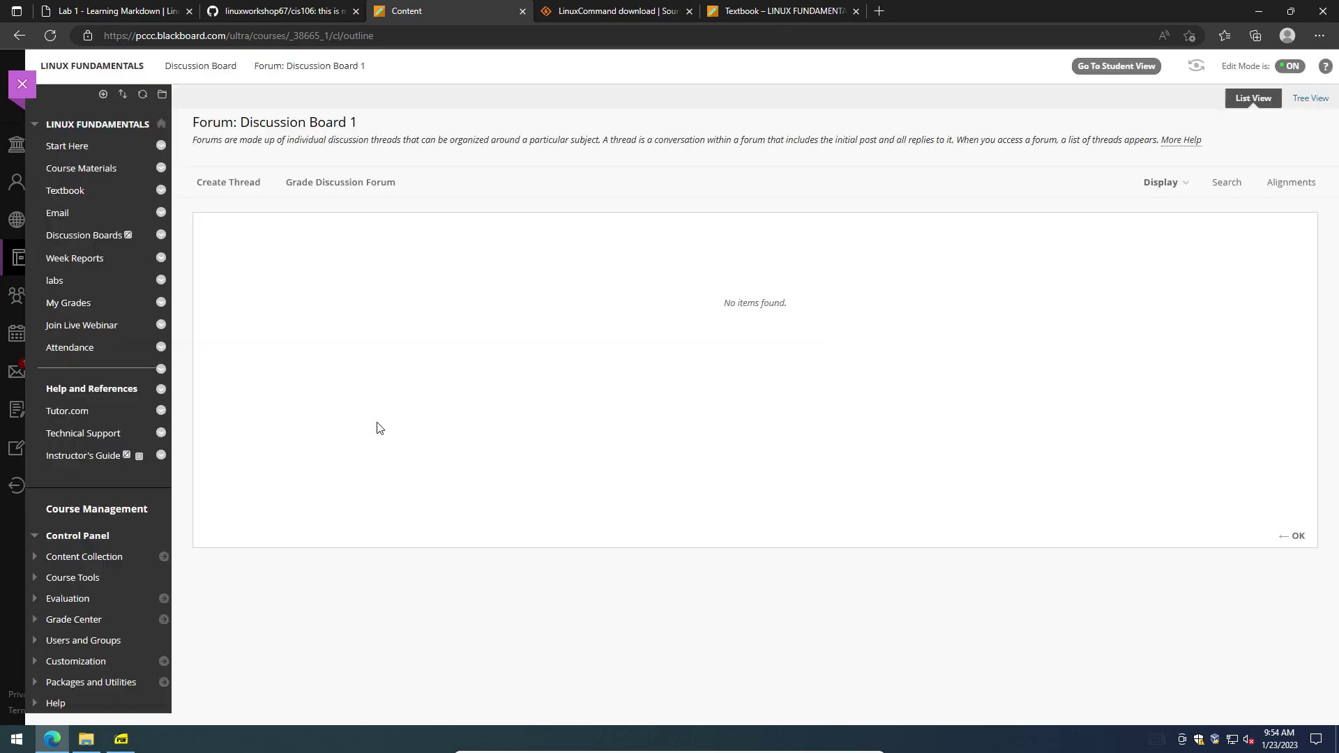
click(230, 183)
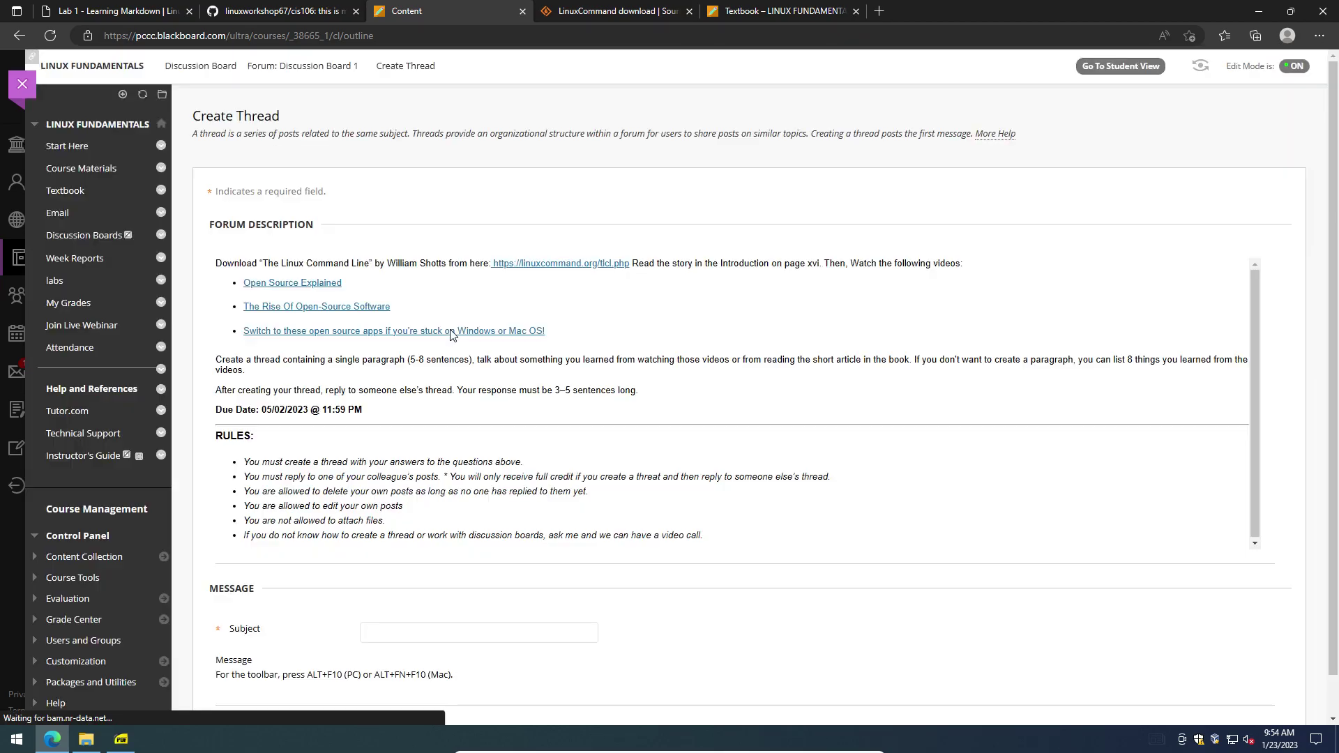
- Enter "Discussion 1 Opensource" as the new thread's subject and place the cursor in the message body
scroll(422, 607, down, 4)
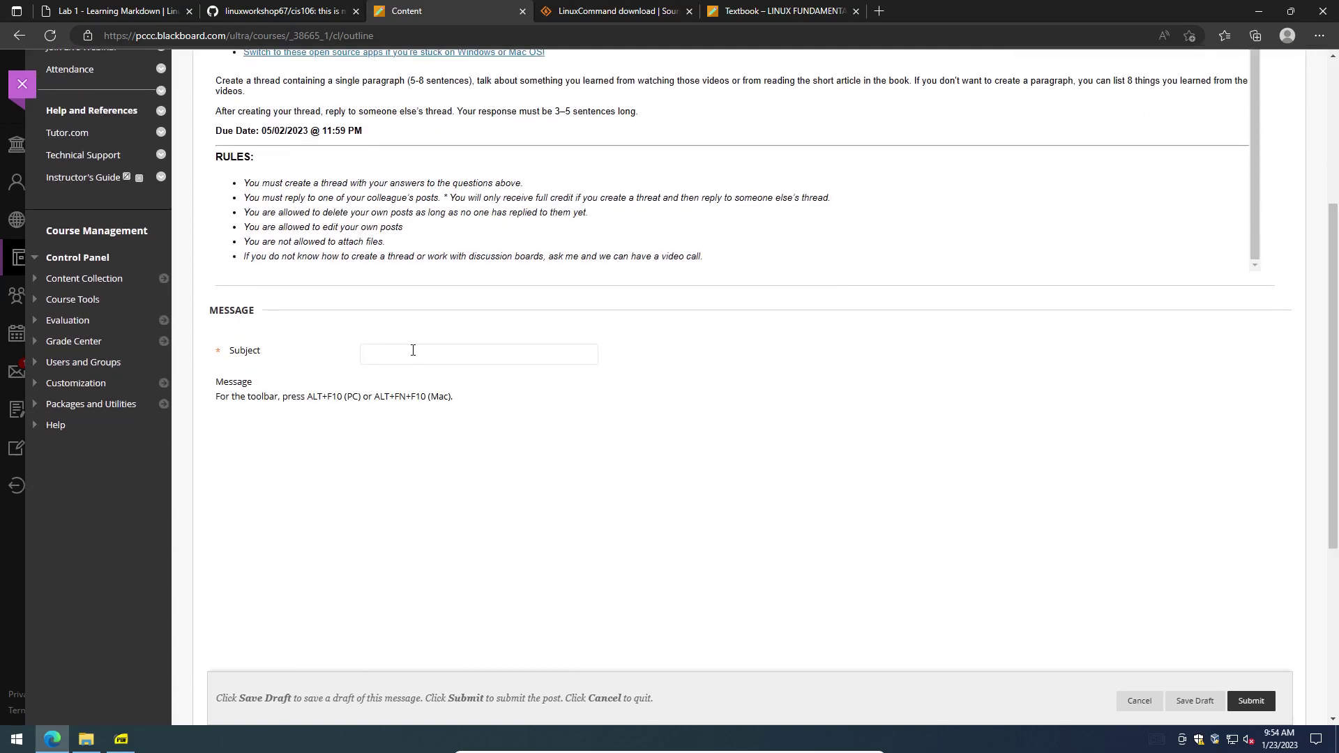
click(413, 354)
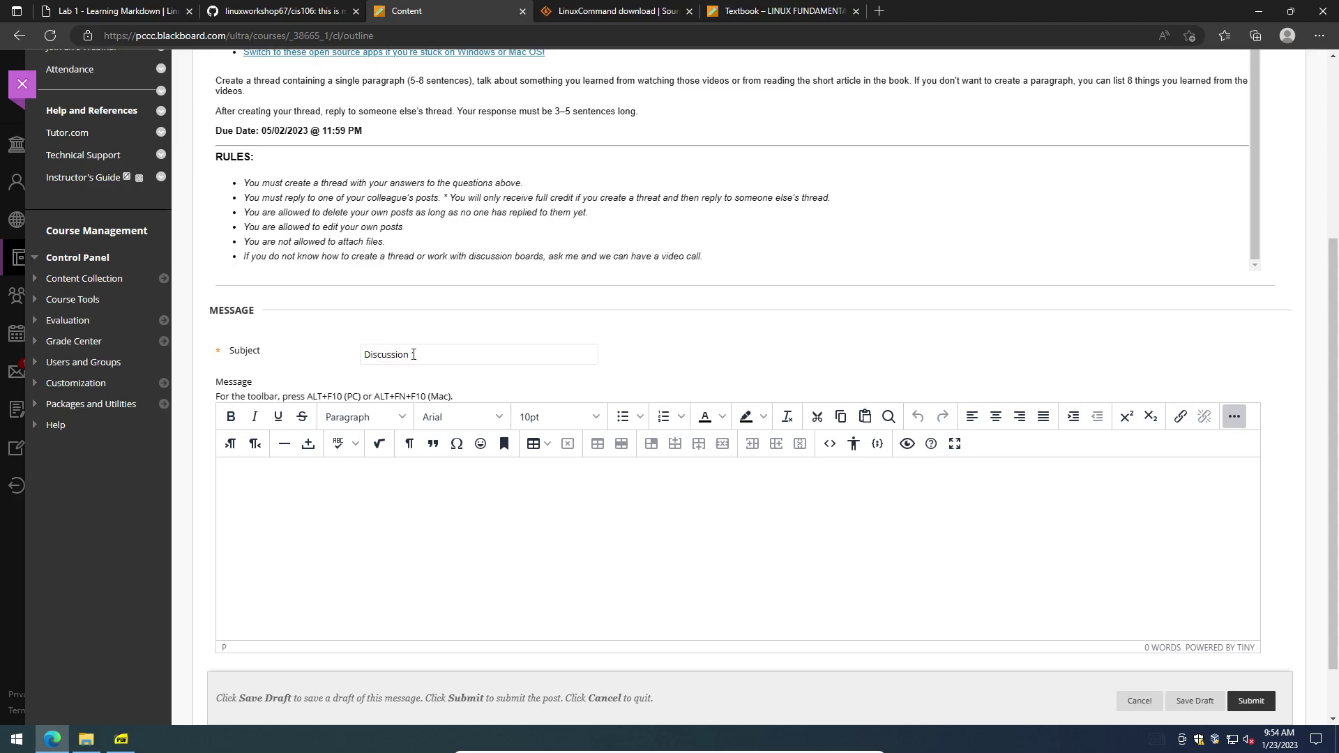
text(Opensource)
click(413, 354)
text(1)
click(507, 558)
- Launch LibreOffice Writer with a blank document and dismiss the Tip of the Day
click(19, 738)
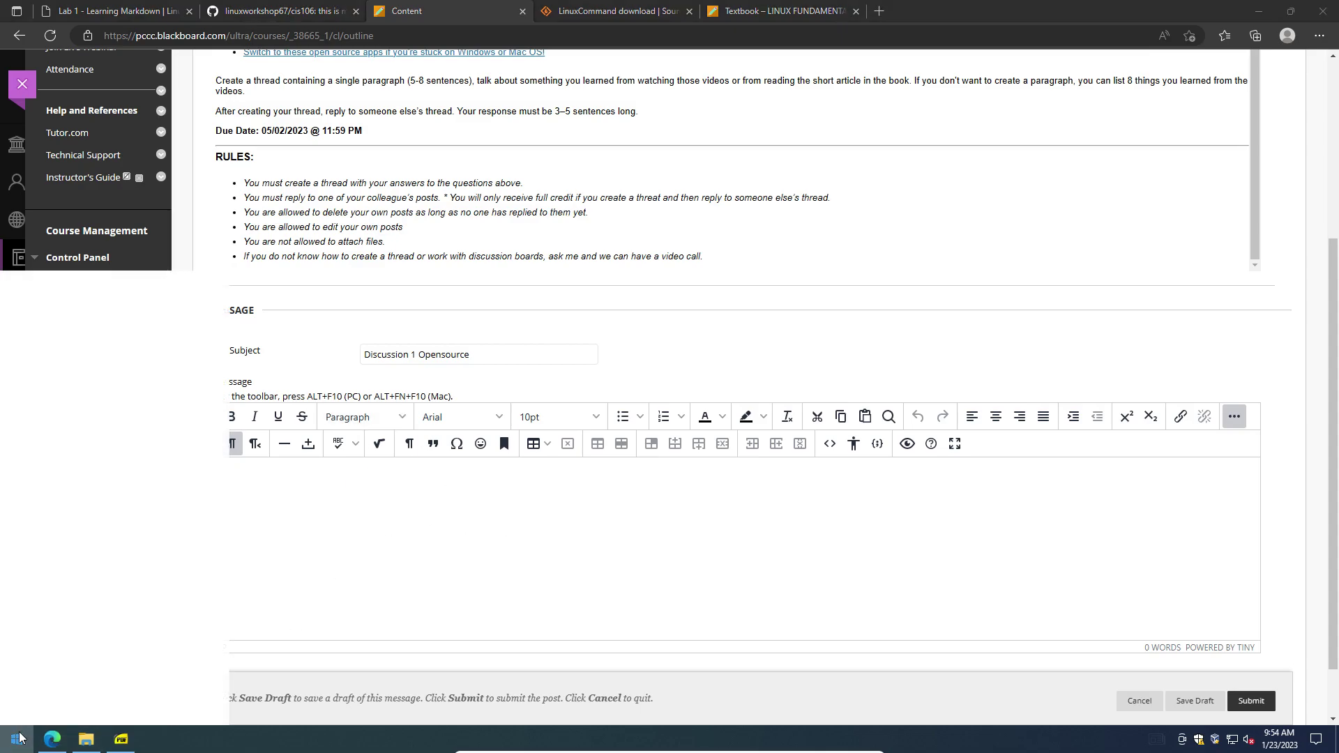
text(libre)
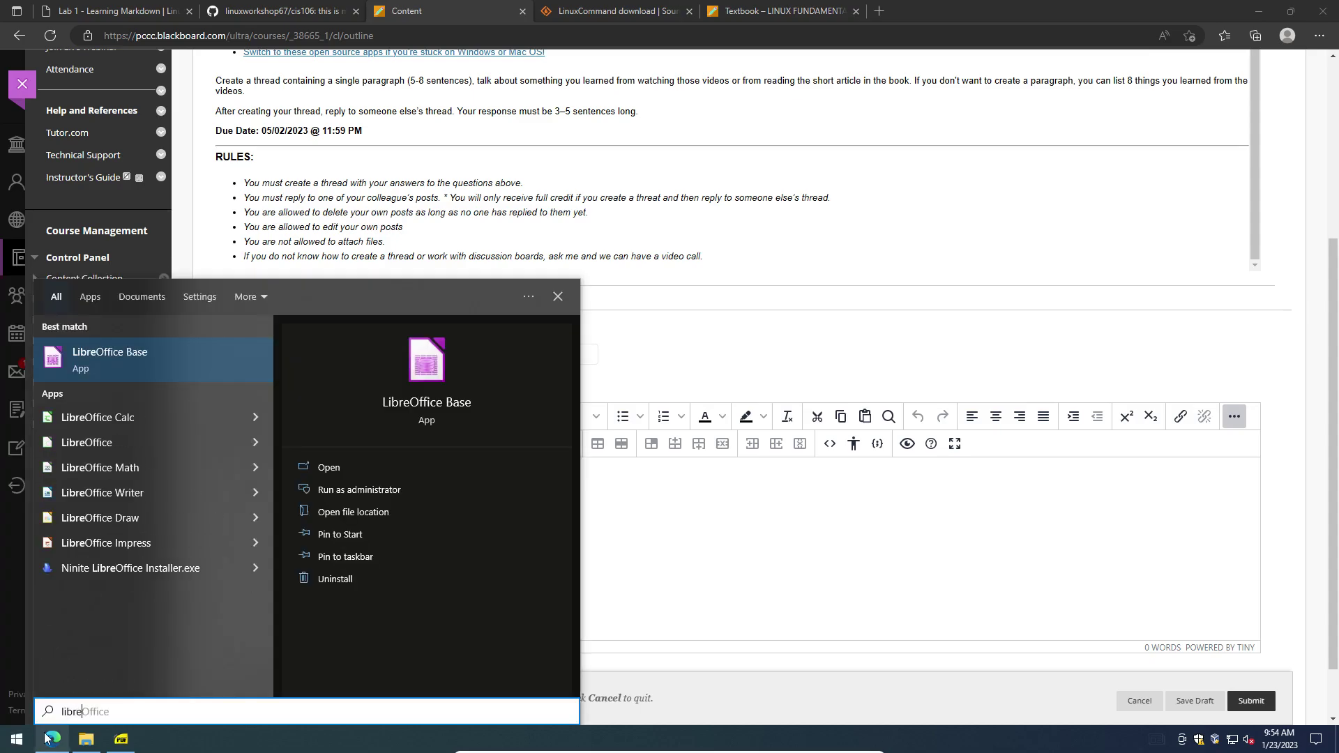
key(Down)
key(Down)
key(Down)
key(Down)
key(Return)
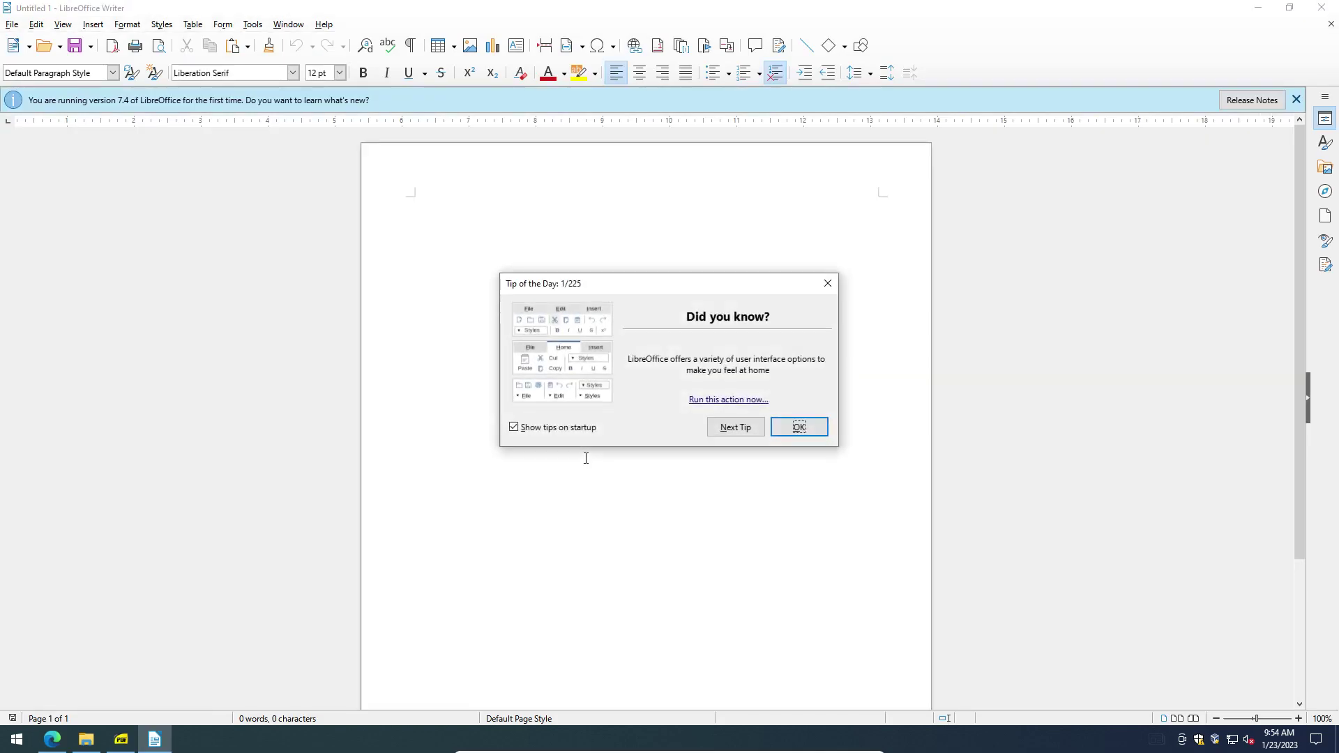
click(802, 428)
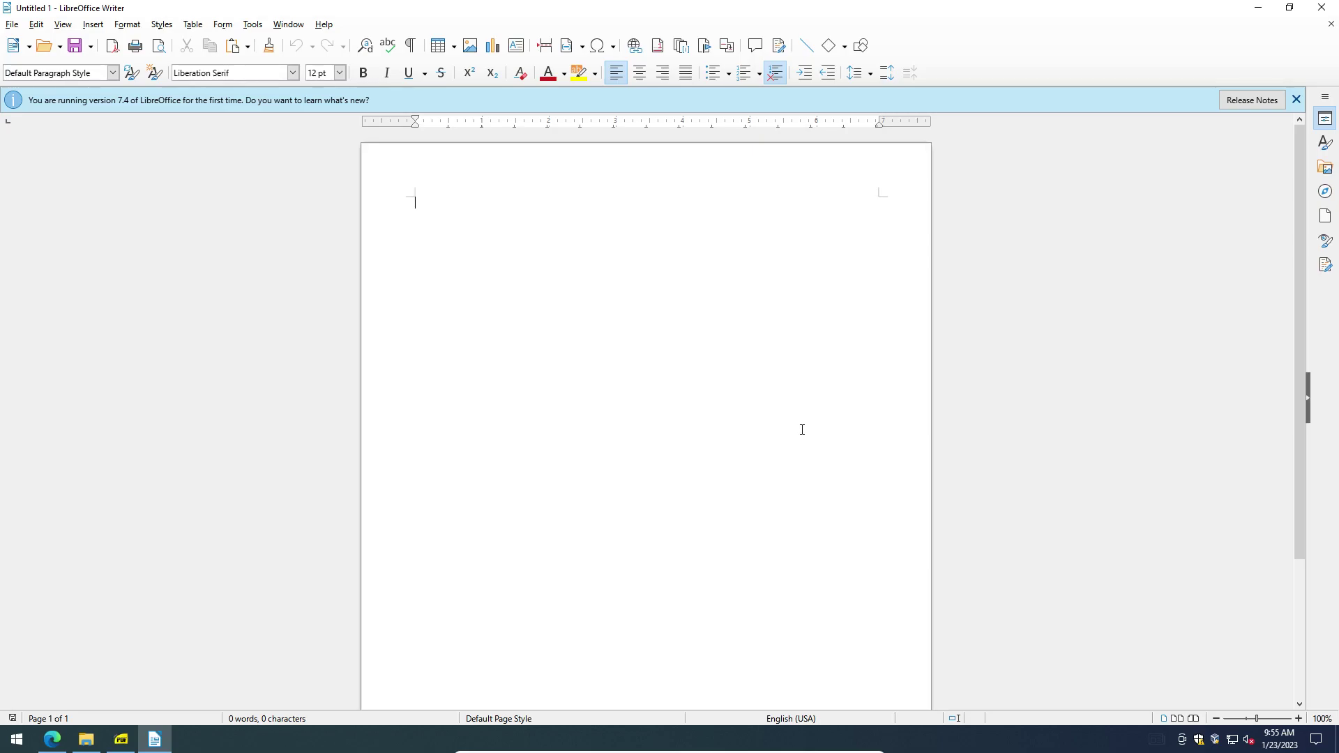
text(fasdasd)
key(BackSpace)
key(BackSpace)
key(BackSpace)
key(BackSpace)
key(BackSpace)
key(BackSpace)
key(BackSpace)
- Write "Discussion board 1" as the first line of the blank Writer document
text(Dicsu)
key(BackSpace)
key(BackSpace)
key(BackSpace)
text(scussion)
text( board 1)
- Begin a new paragraph below the heading with "From reading the introduction, I learned"
text(From readio)
text(ng t)
key(BackSpace)
key(BackSpace)
key(BackSpace)
key(BackSpace)
key(BackSpace)
key(BackSpace)
text(ing the introduction the)
key(BackSpace)
key(BackSpace)
key(BackSpace)
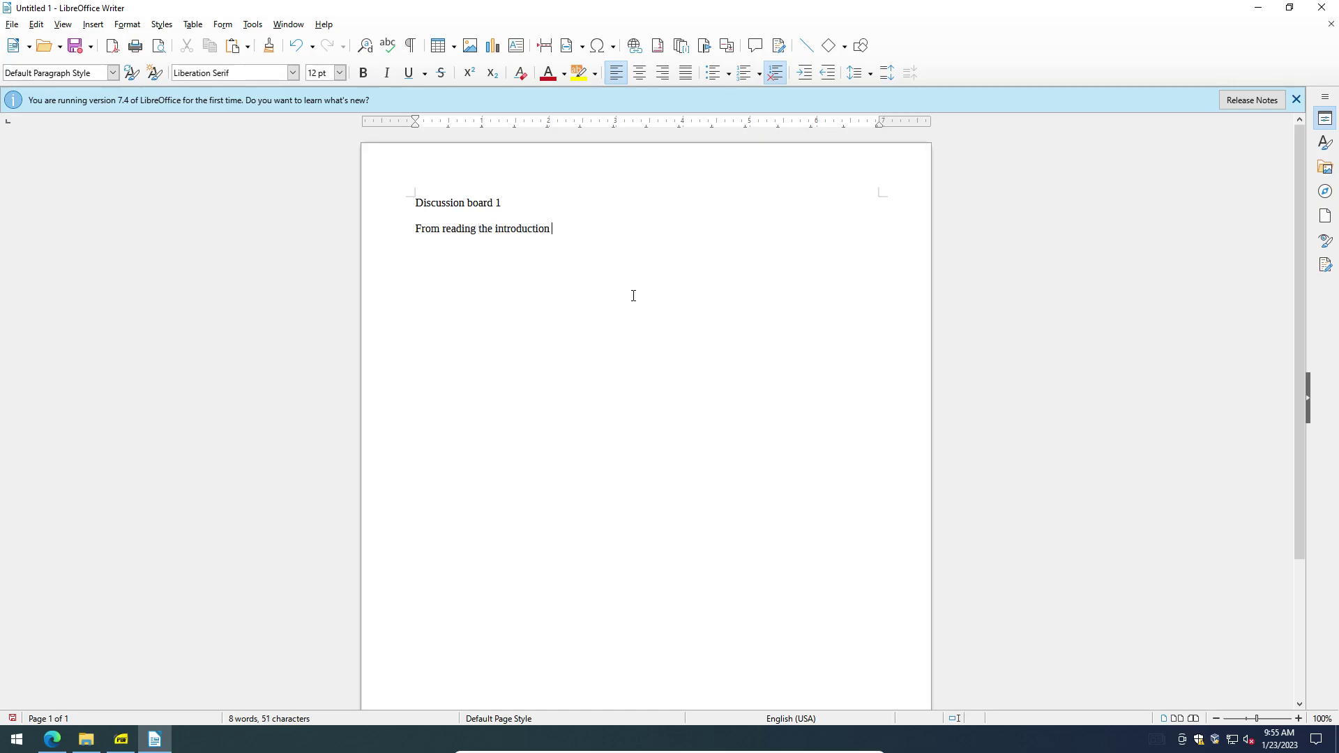
text(, I lear)
text(nd th)
key(BackSpace)
key(BackSpace)
key(BackSpace)
key(BackSpace)
text(ed)
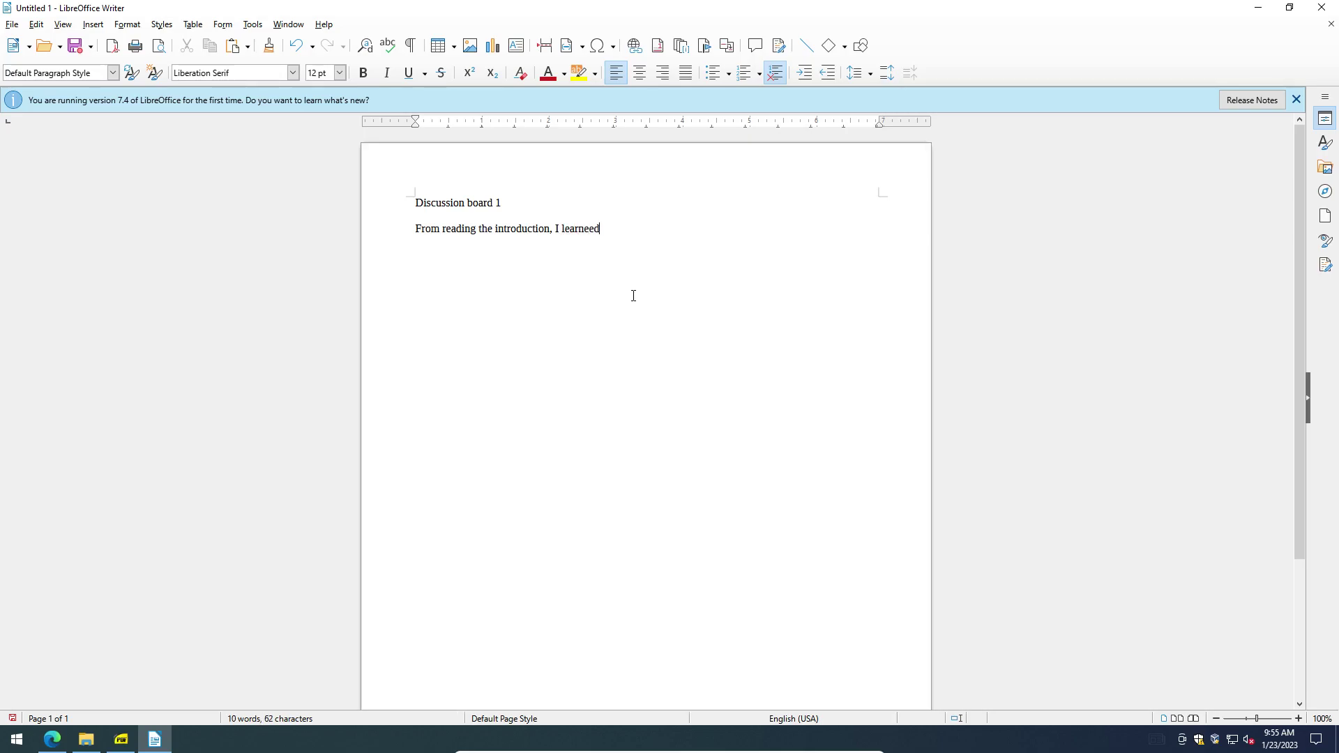
- Continue the sentence with "that having access to source code is important because" and the filler text "sdasdn'dfksd'dsM'KOF' Vrv"
text( that having access tos so)
key(BackSpace)
key(BackSpace)
key(BackSpace)
key(BackSpace)
text(source)
text(d)
key(BackSpace)
text(code id)
text(impo)
key(BackSpace)
key(BackSpace)
key(BackSpace)
key(BackSpace)
text(import)
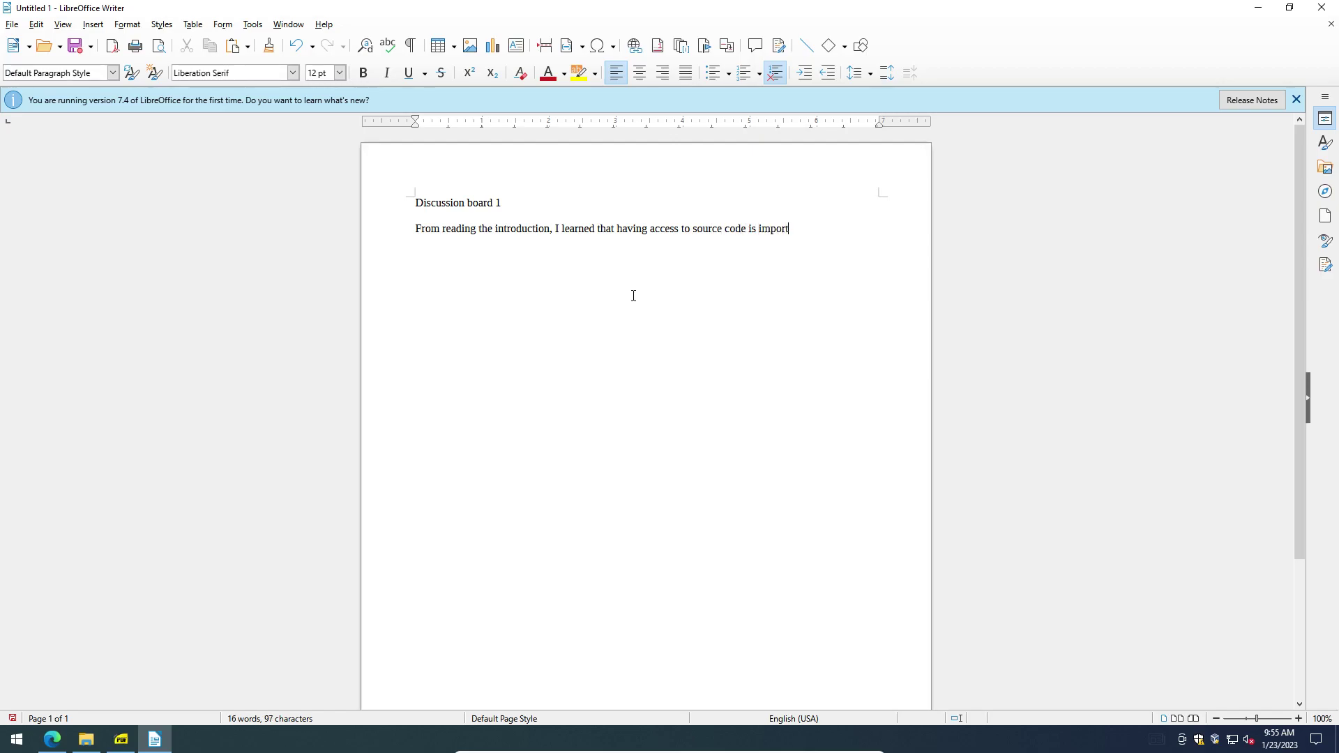
text(ant because)
text( sdasdn'dfksd'dsM'KOF' Vrv)
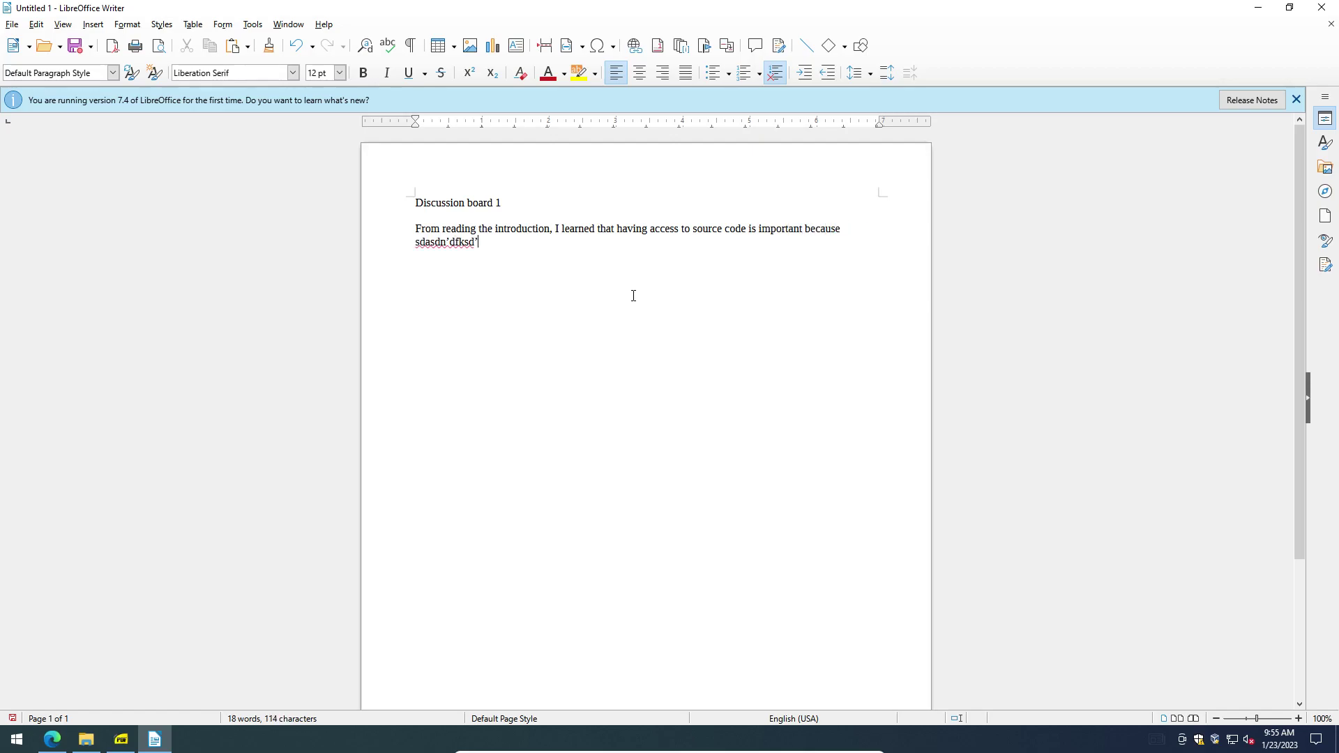
- End the first sentence with a period and add "From watching the videos I learned asdasd awdasvsdfadfdwe" to the same paragraph
text(. From whatc)
text(do)
key(BackSpace)
key(BackSpace)
key(BackSpace)
key(BackSpace)
key(BackSpace)
key(BackSpace)
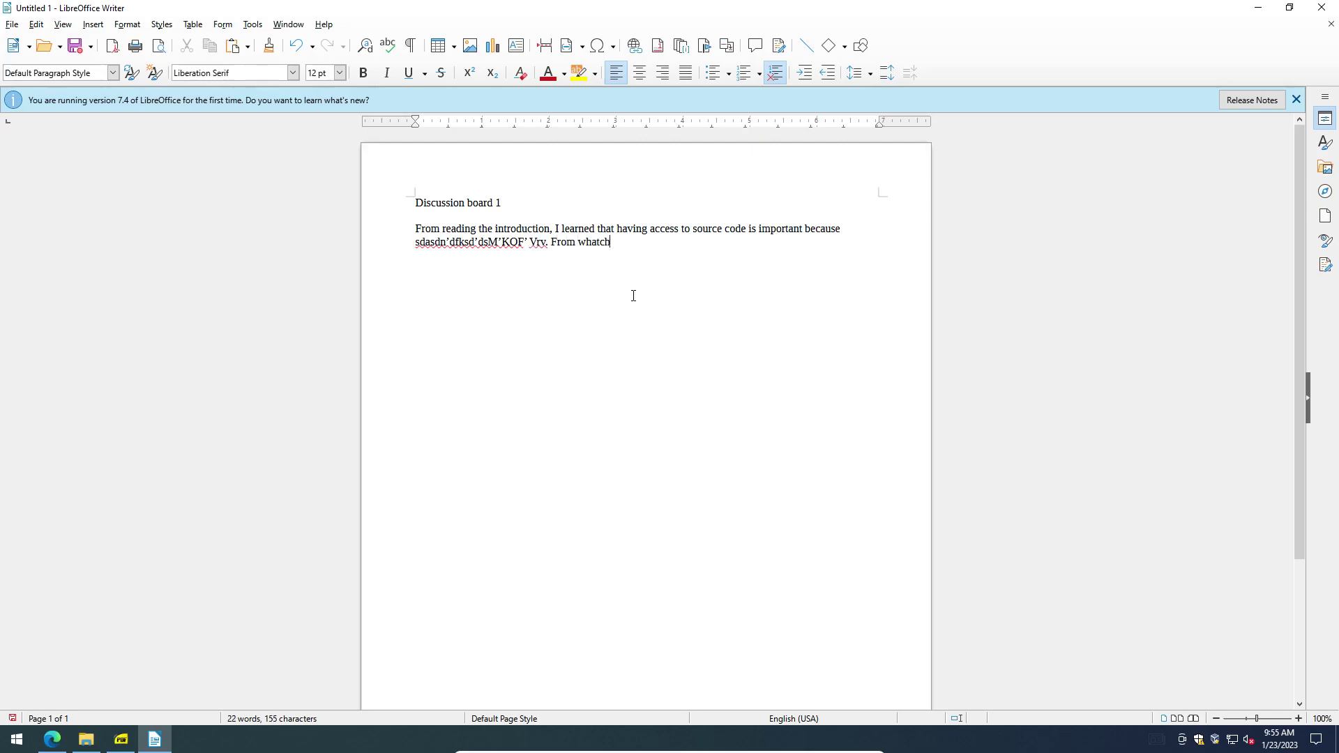
text(atching the videops)
key(BackSpace)
key(BackSpace)
text(s I lanrd)
key(BackSpace)
key(BackSpace)
key(BackSpace)
key(BackSpace)
key(BackSpace)
text(earnm)
key(BackSpace)
text(ed asdas)
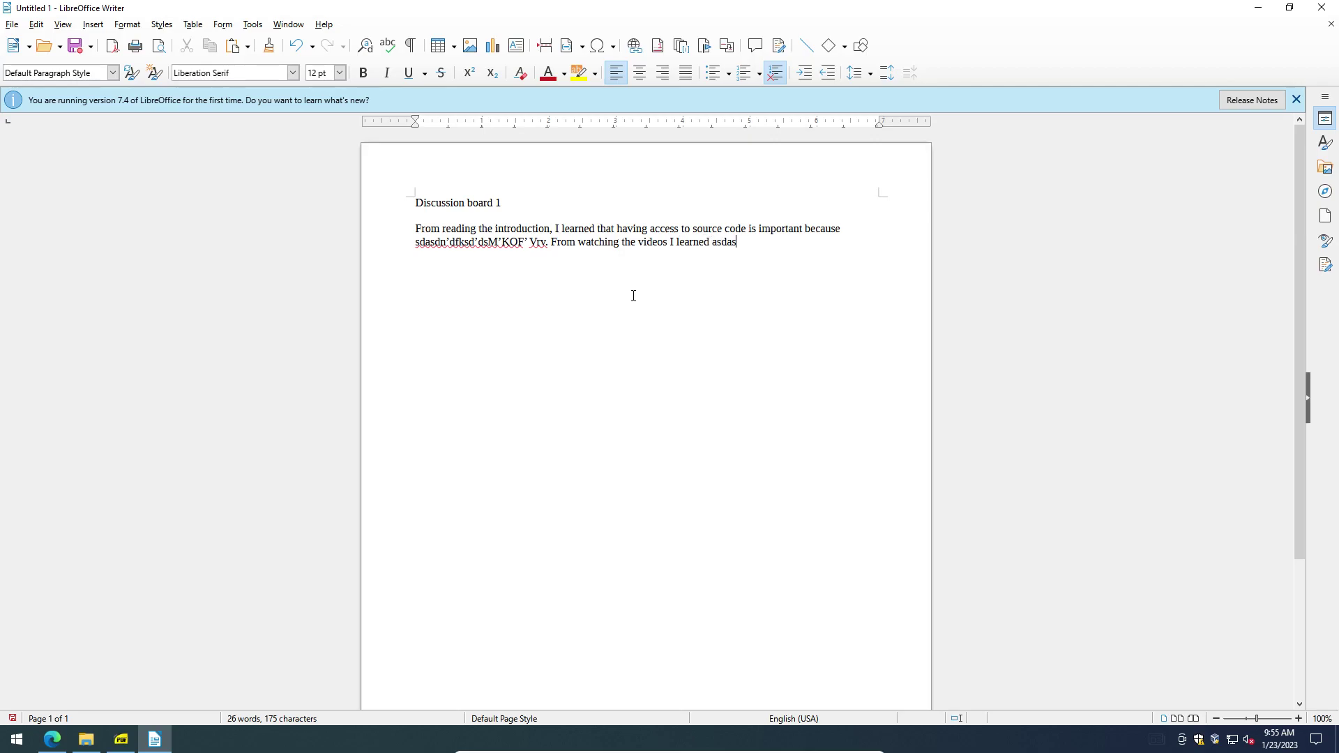
text(d awdasvsdfadfdwe)
- Copy the paragraph below the heading and paste it into the thread's message body in the Edge browser
drag(825, 242, 415, 228)
key(ctrl+c)
right_click(466, 237)
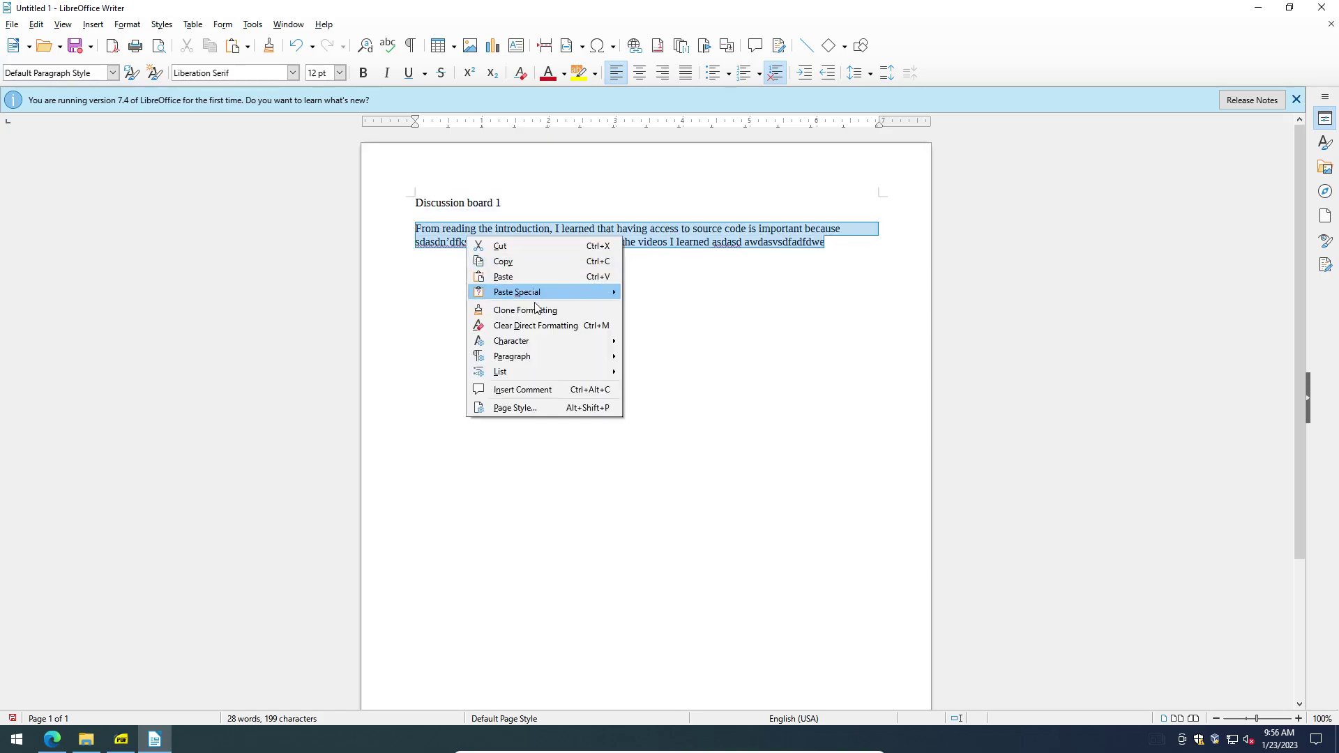
click(504, 262)
click(53, 740)
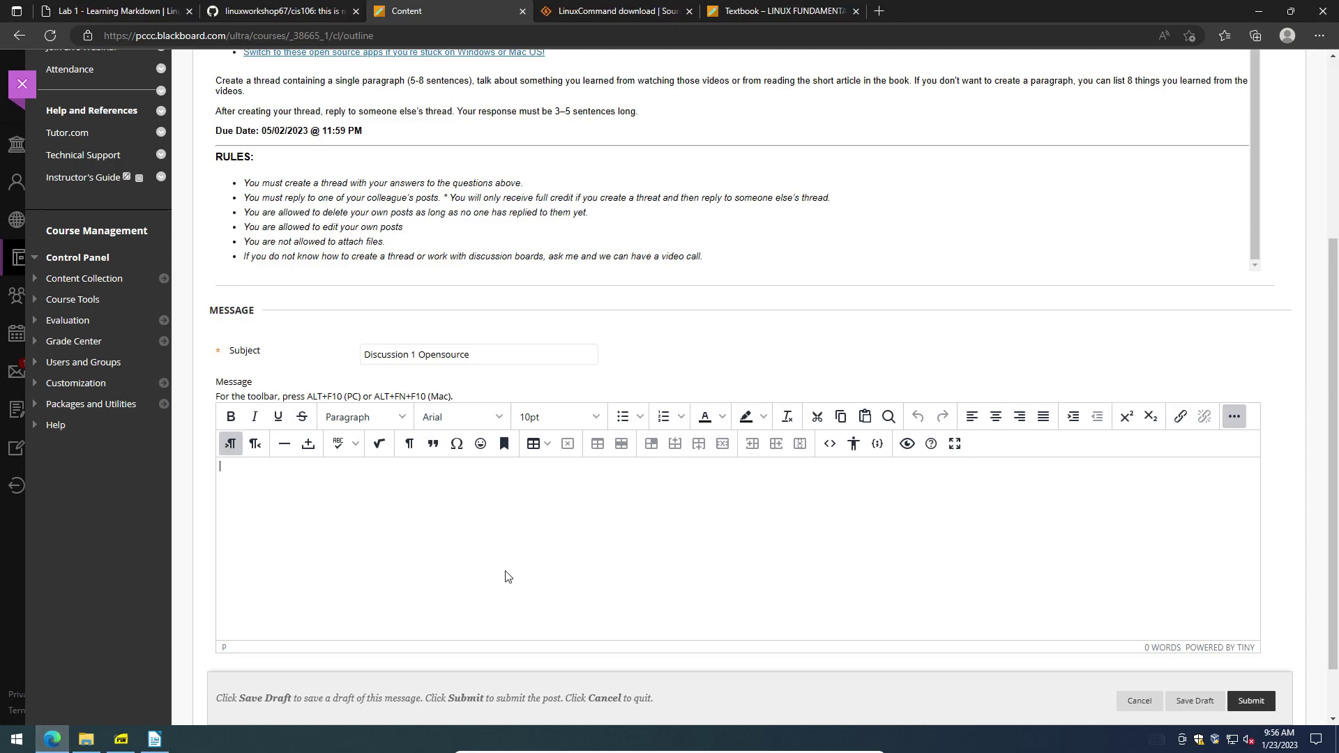
key(ctrl+v)
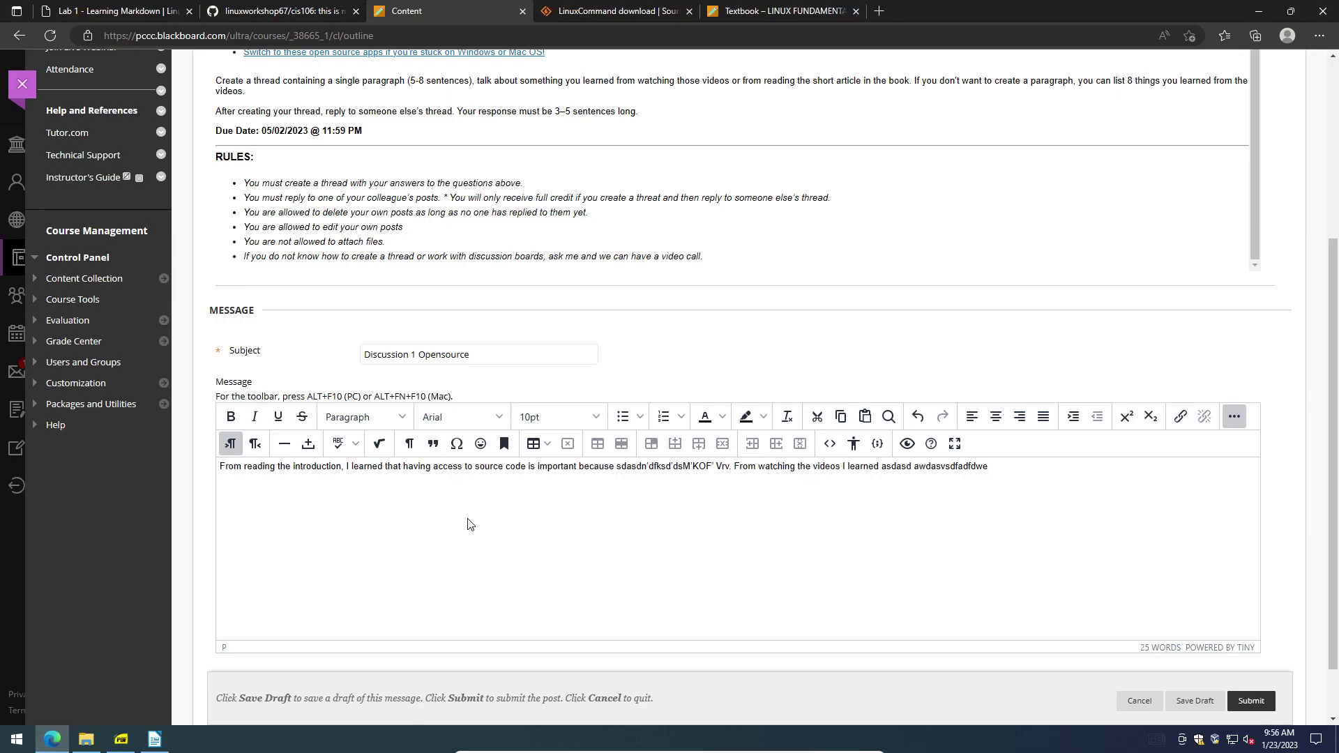
click(599, 507)
- Look at the draft in Writer again, minimize it, and review the thread form's submission options and forum description in Edge
click(155, 739)
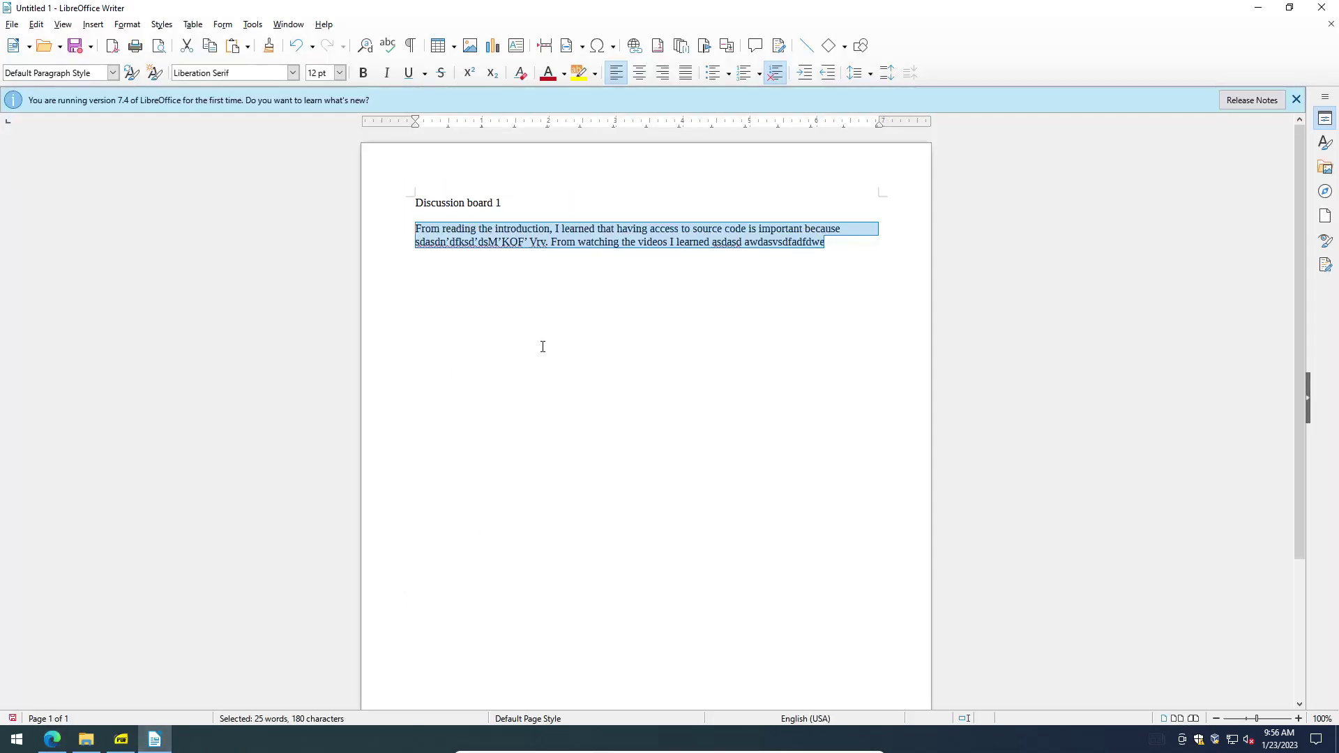
click(1258, 7)
scroll(687, 536, down, 1)
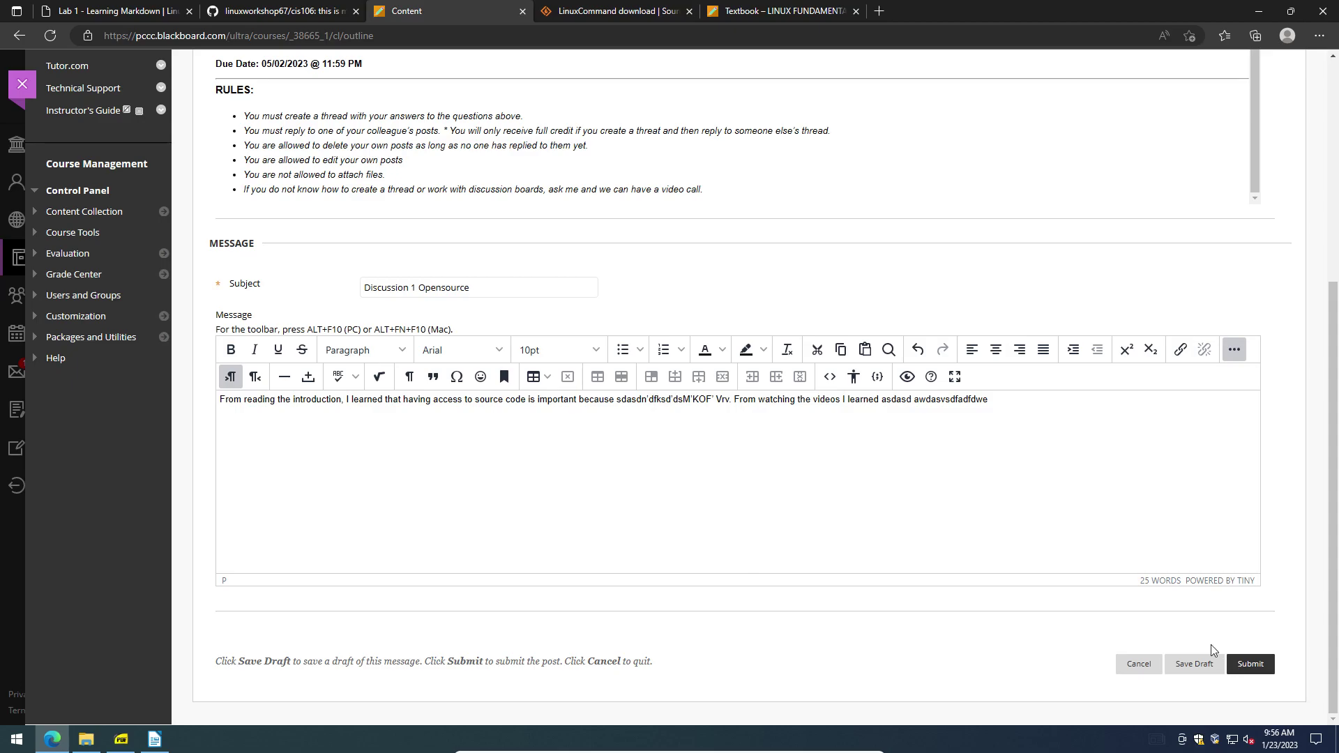
scroll(628, 469, up, 2)
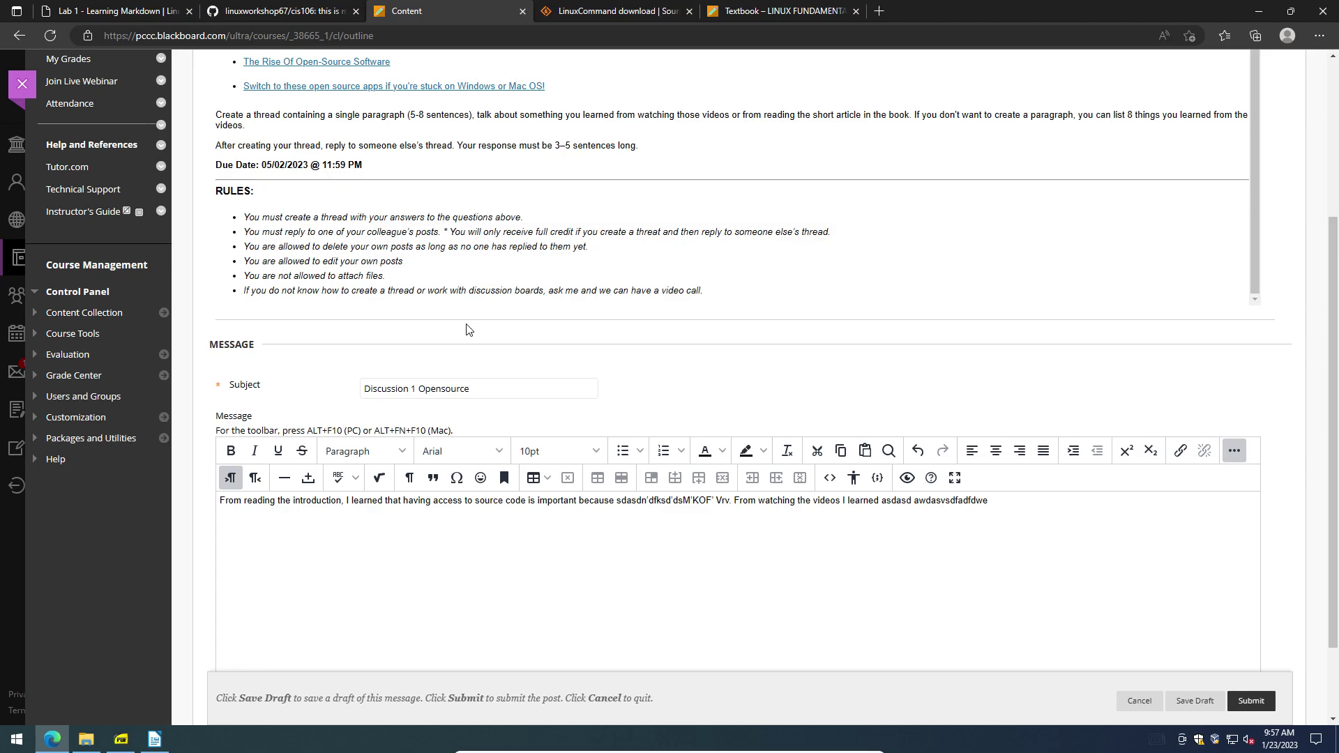
scroll(590, 263, up, 4)
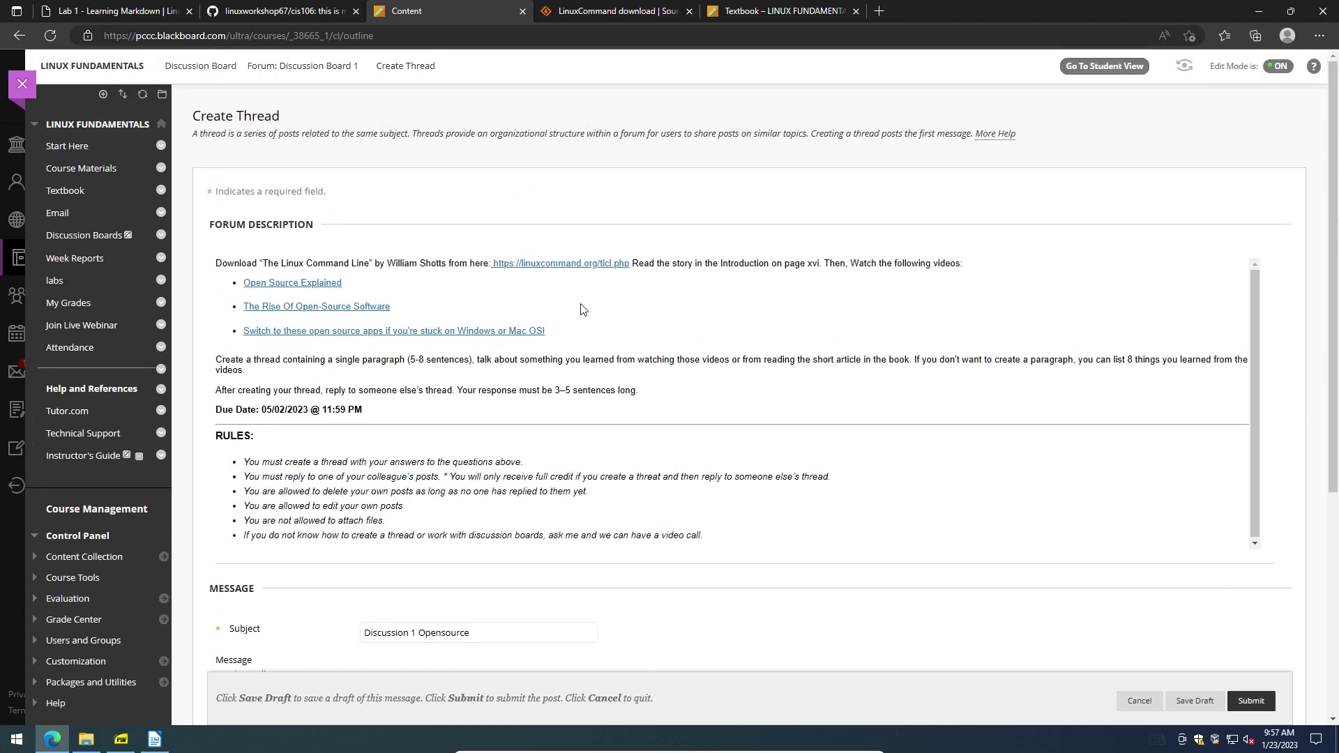